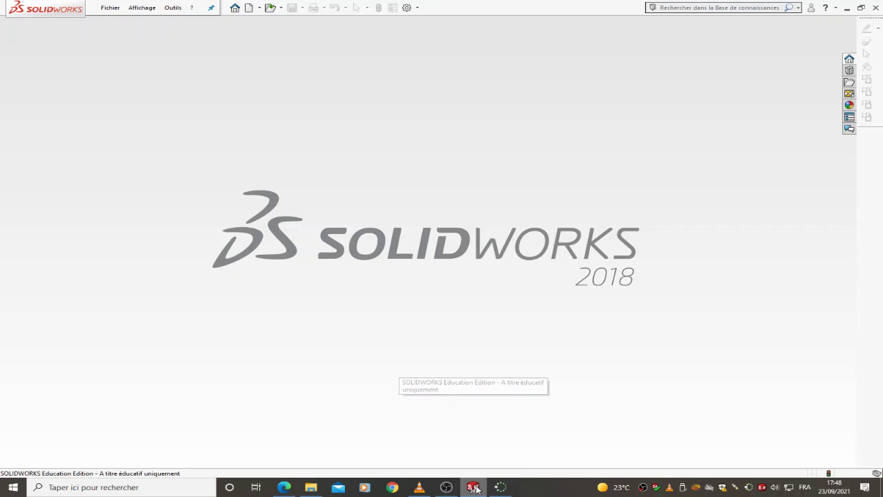
- Create a new blank part document (Pièce9)
left_click(247, 8)
left_click(422, 376)
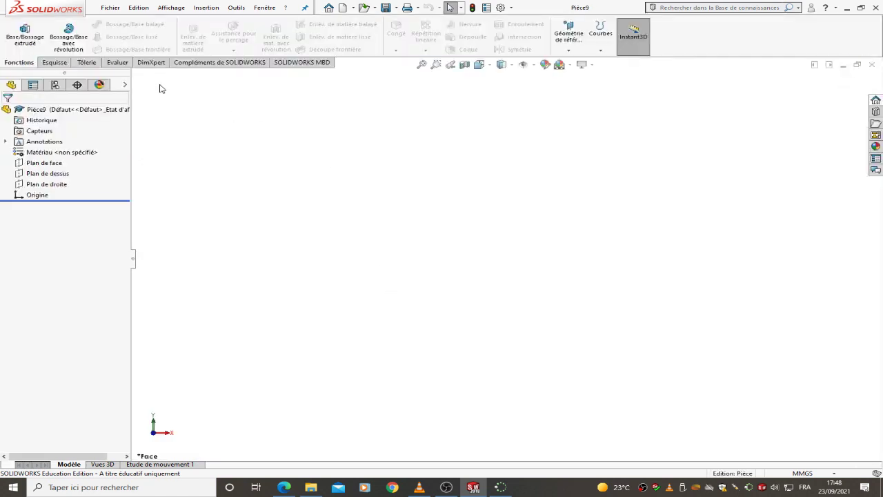
left_click(55, 62)
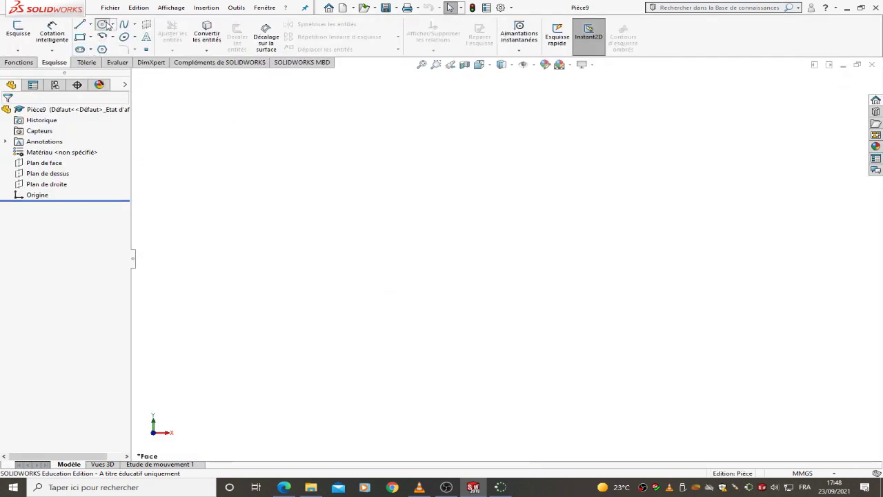
- On the front plane, sketch a circle centred on the origin
left_click(103, 25)
left_click(376, 167)
left_click(501, 259)
left_click(449, 217)
- Dimension the circle's diameter to 50 mm
left_click(64, 30)
left_click(65, 30)
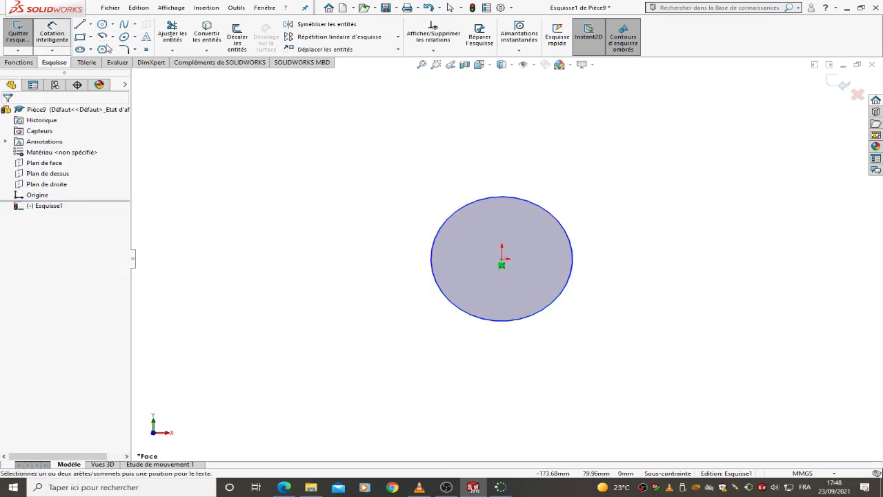
left_click(505, 321)
left_click(512, 360)
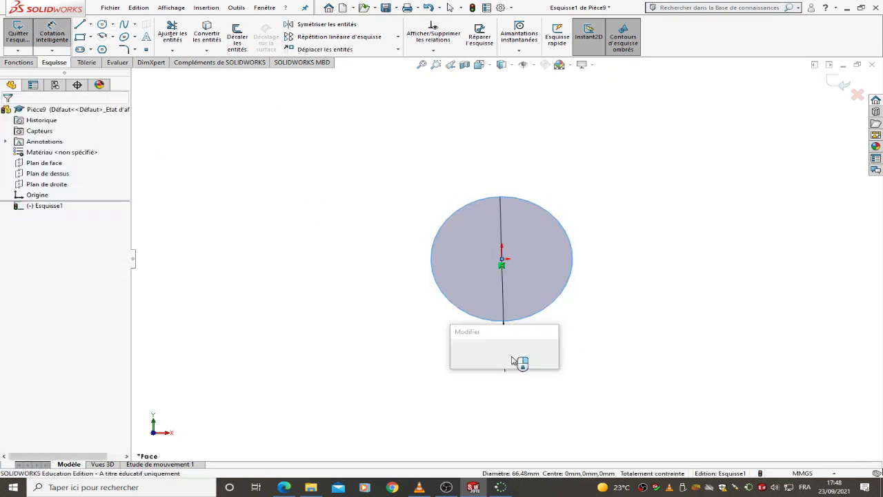
type("5")
key("Return")
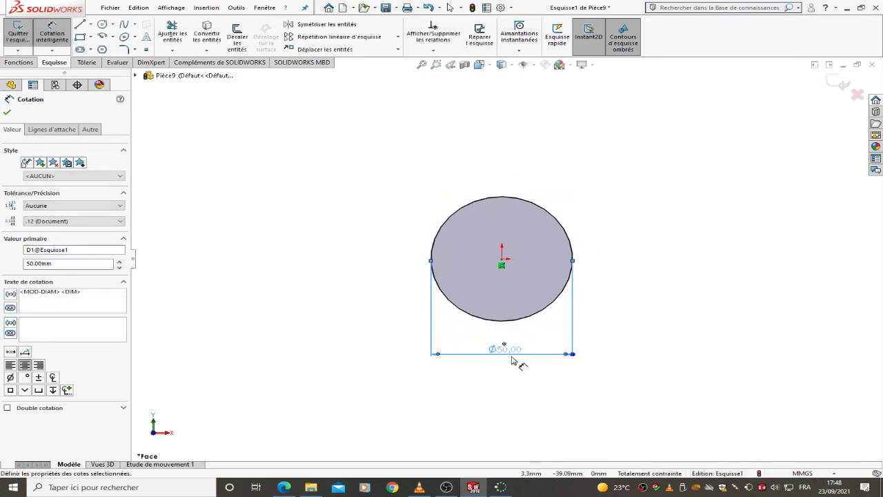
left_click(557, 407)
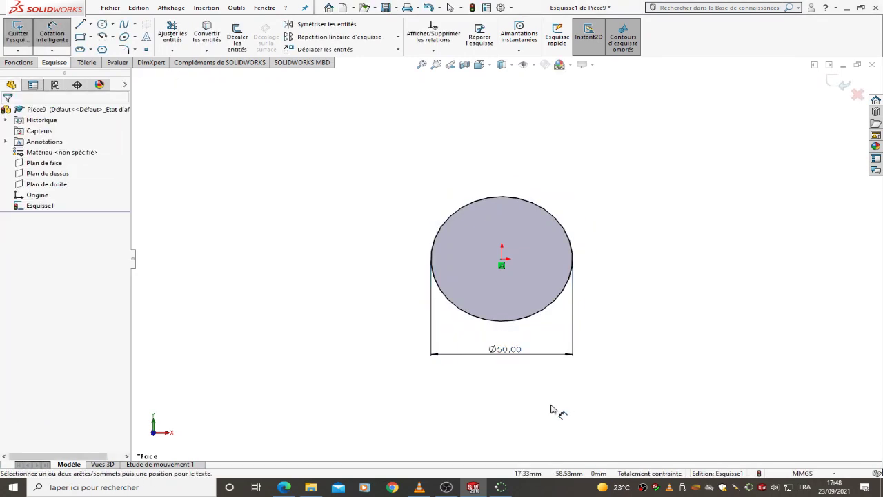
left_click(19, 63)
left_click(40, 42)
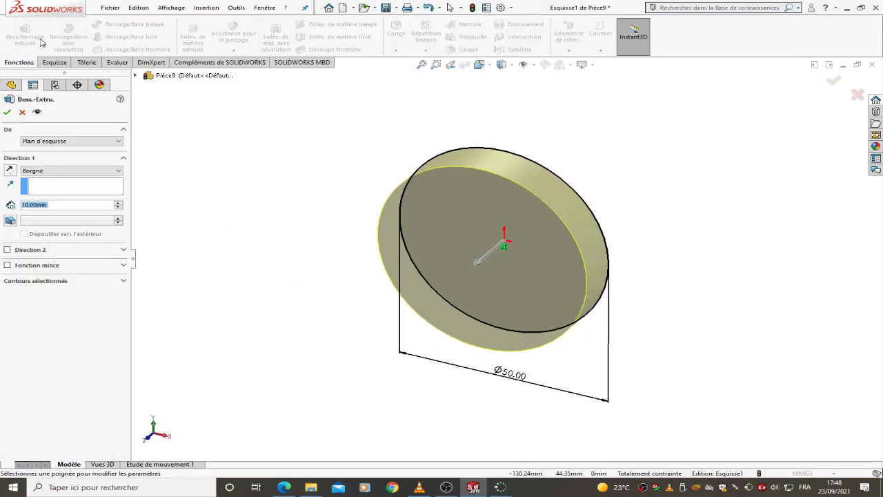
- Extrude the Ø50 circle to a depth of 50 mm
type("50")
key("Return")
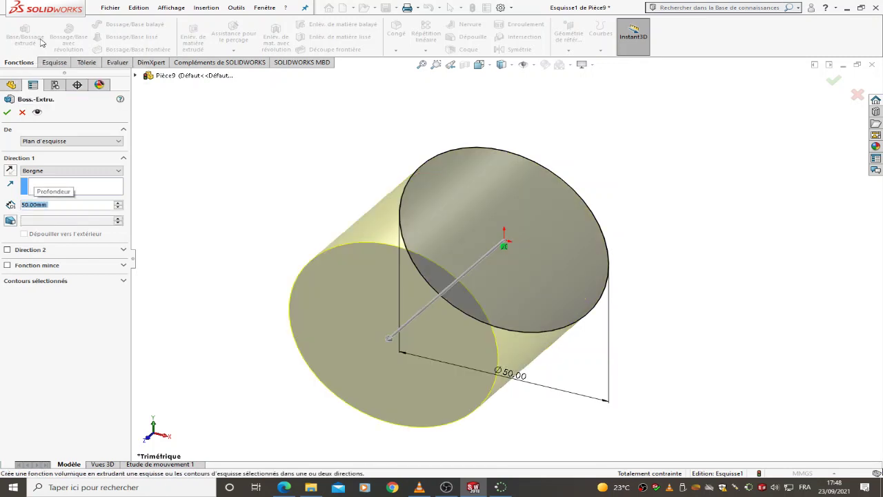
left_click(7, 111)
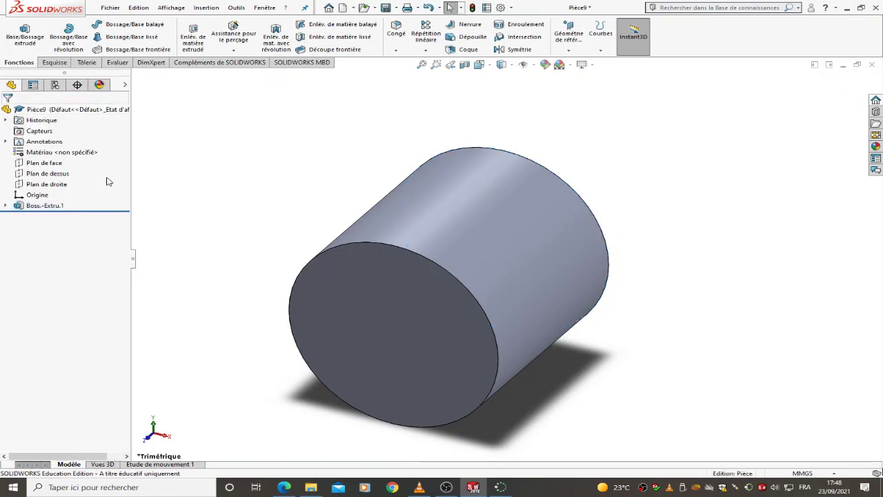
left_click(53, 177)
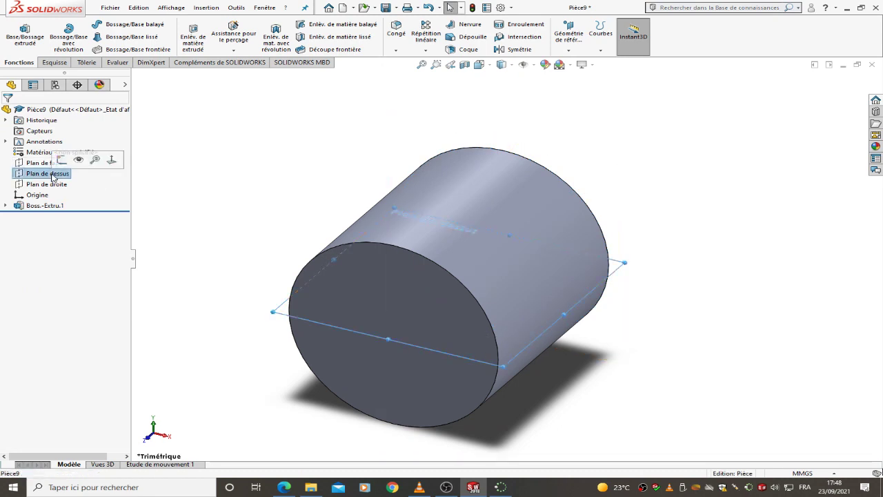
- Looking normal to the top plane, draw an eight-line closed stepped outline across the cylinder's top
left_click(111, 159)
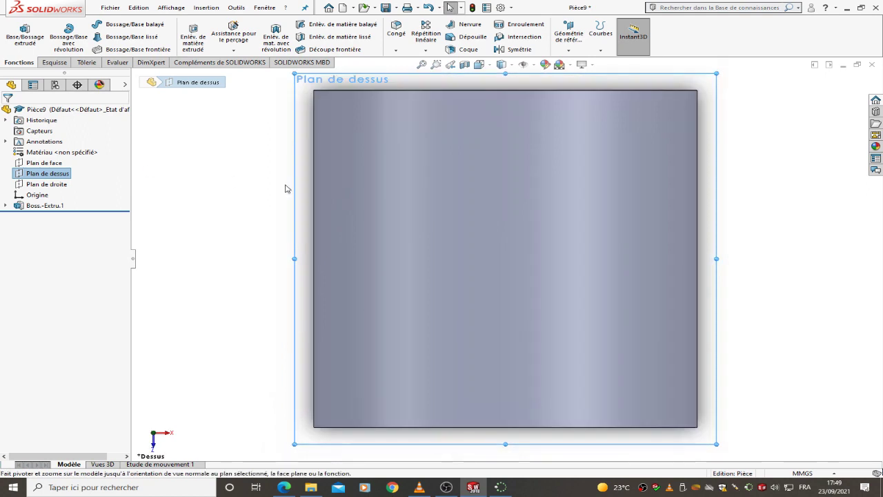
left_click(54, 62)
left_click(80, 24)
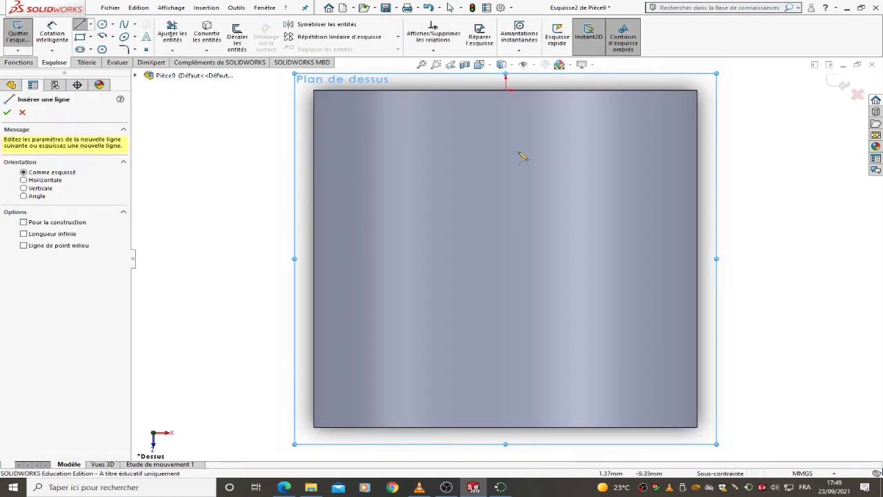
left_click(432, 90)
left_click(595, 91)
left_click(595, 127)
left_click(626, 126)
left_click(626, 205)
left_click(384, 206)
left_click(385, 136)
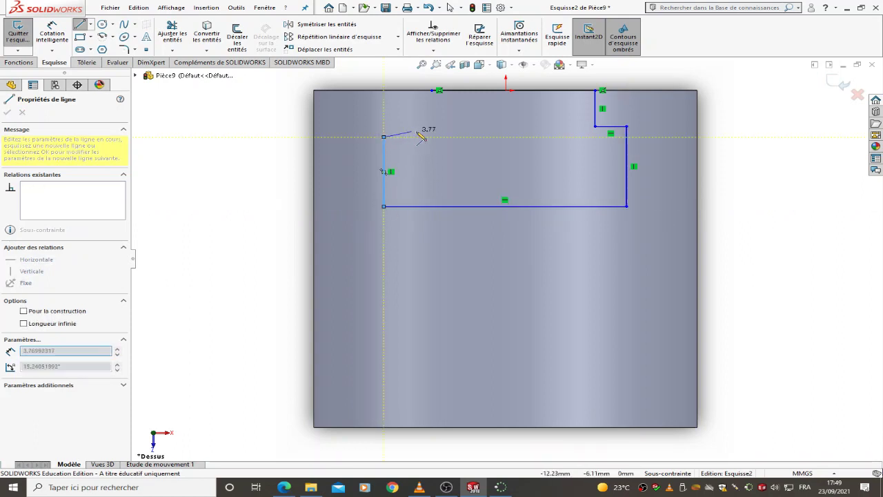
left_click(432, 137)
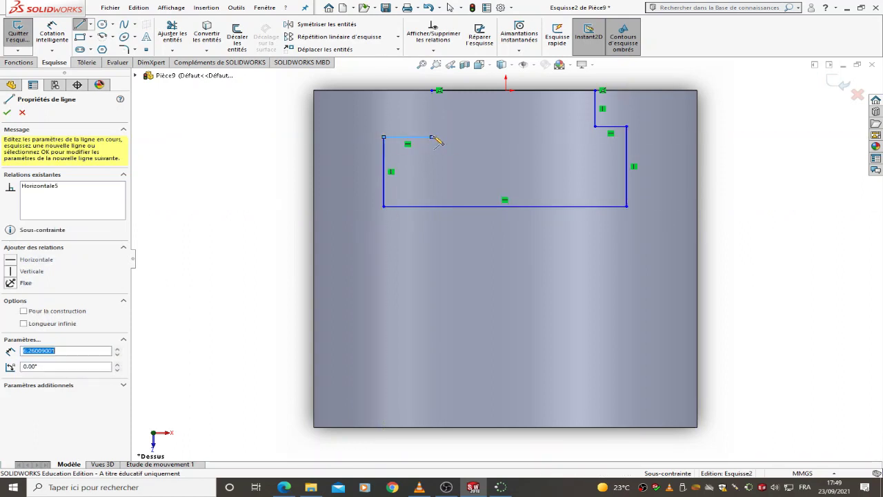
left_click(433, 91)
middle_click_drag(463, 144, 455, 164)
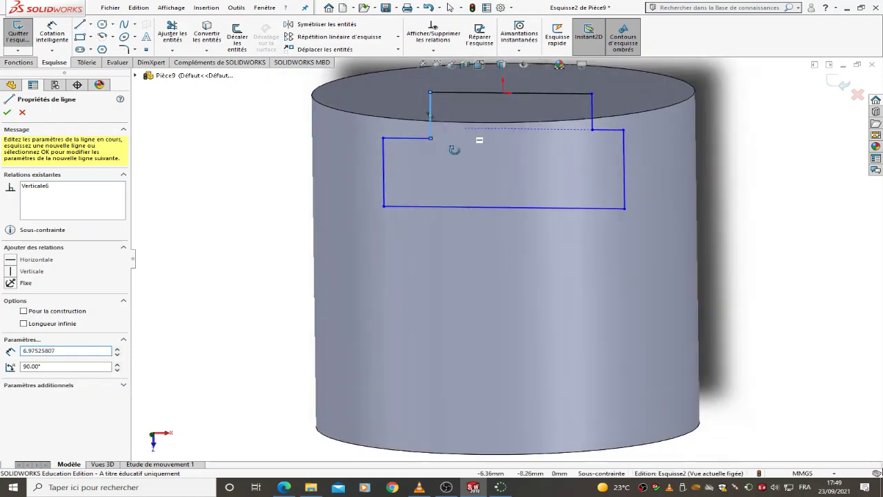
- Add an Égale relation between the outline's two short vertical steps
middle_click_drag(504, 177, 505, 196)
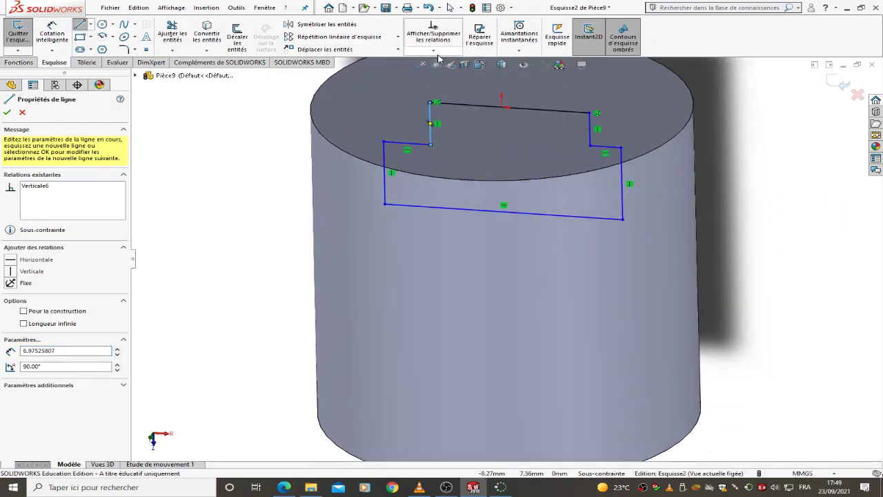
left_click(434, 50)
left_click(452, 73)
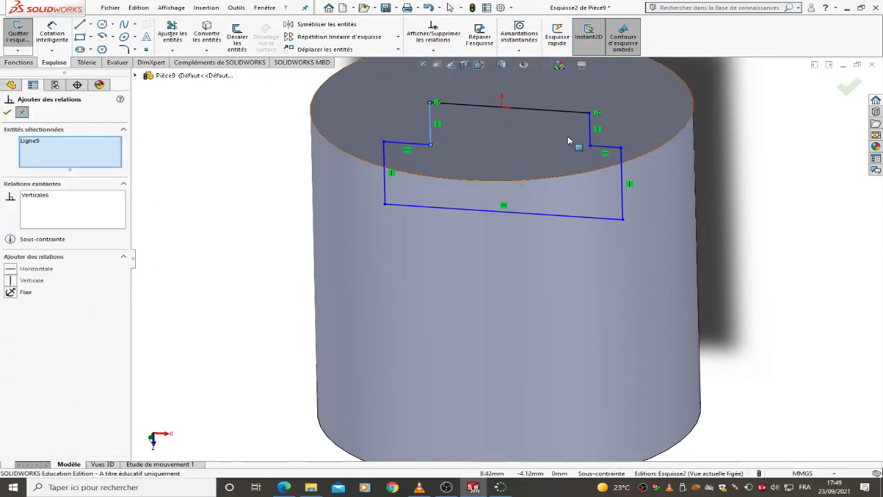
left_click(589, 136)
left_click(13, 324)
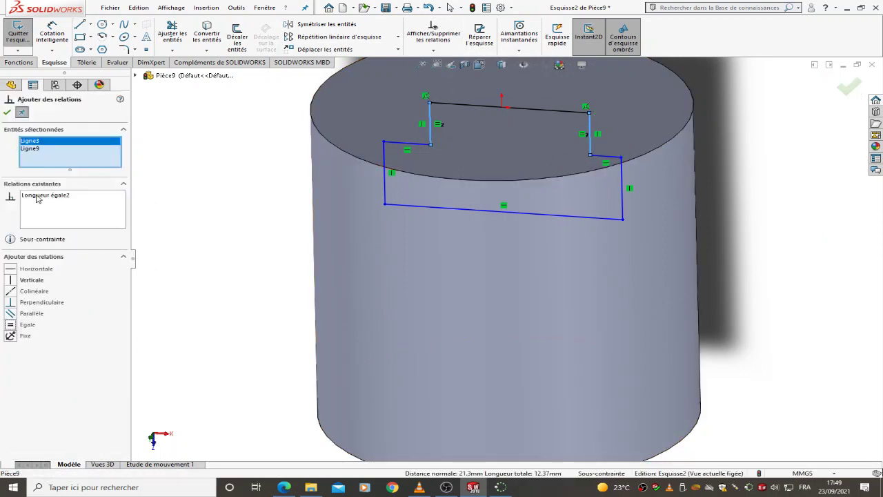
left_click(13, 113)
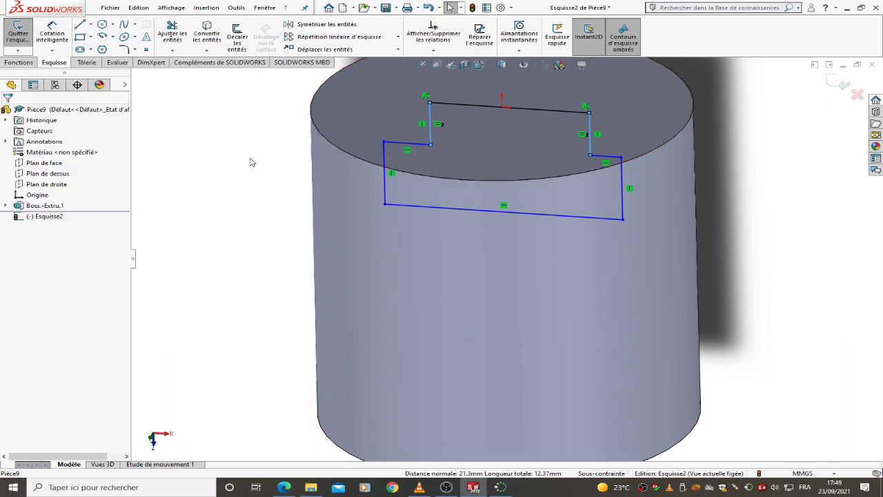
- Add an Égale relation between the outline's two short horizontal steps
left_click(406, 143)
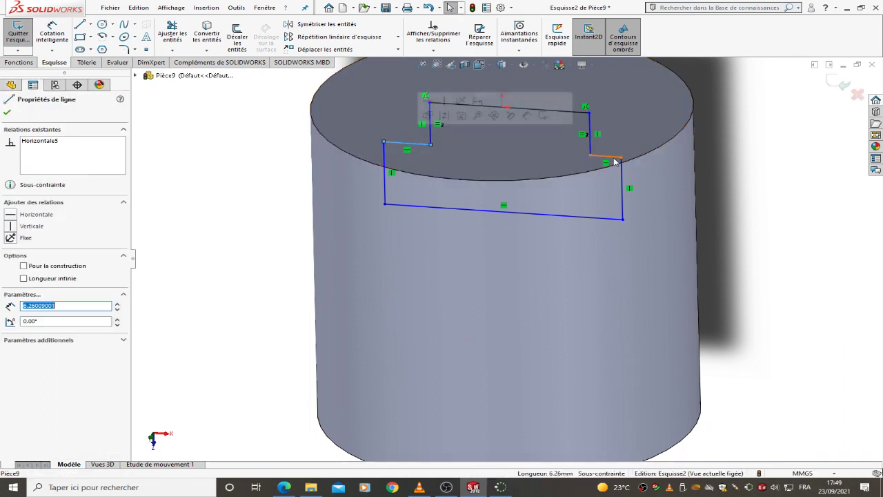
left_click(434, 50)
left_click(445, 74)
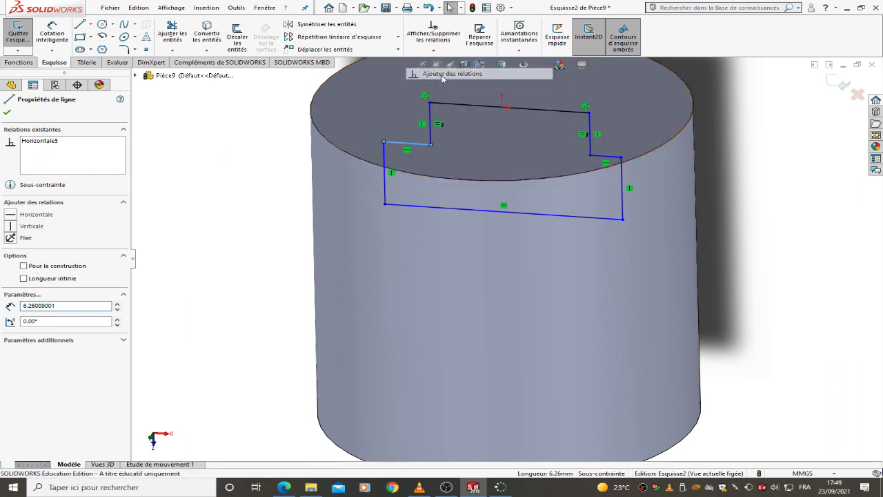
left_click(610, 157)
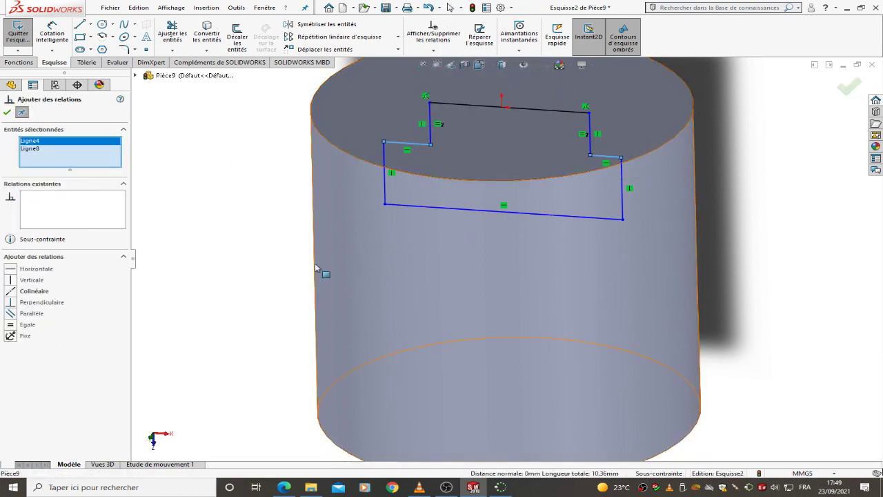
left_click(13, 325)
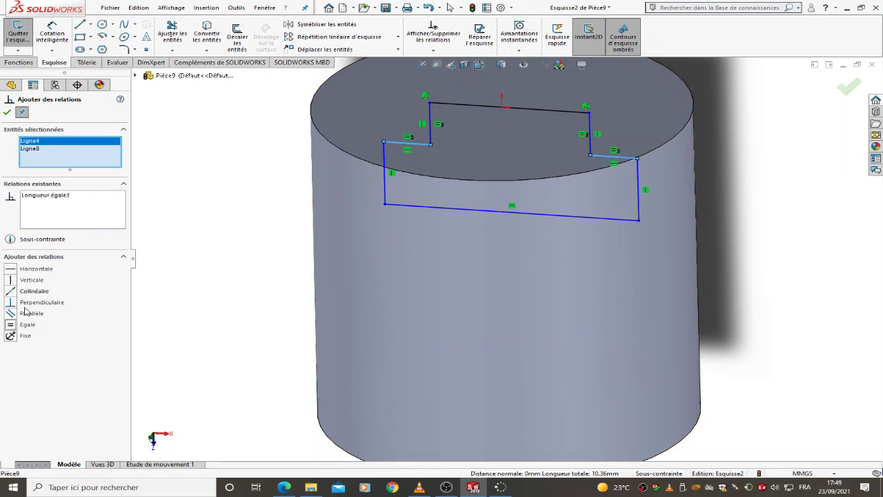
left_click(7, 113)
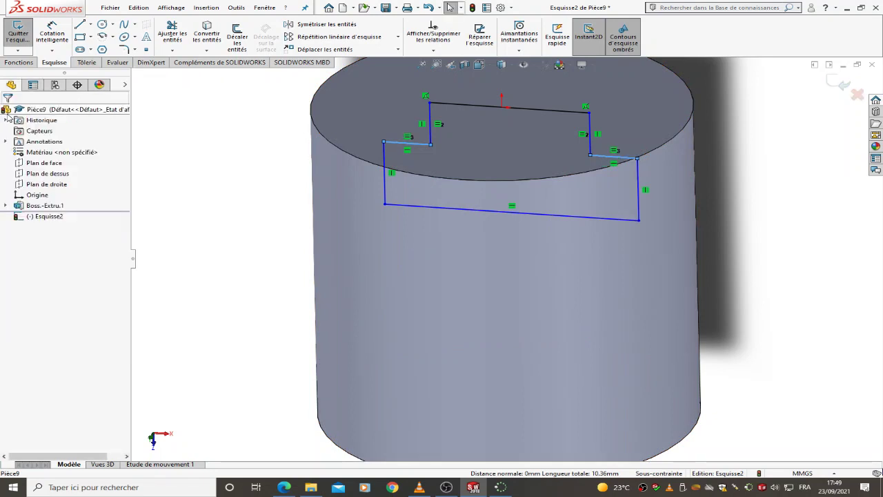
left_click(52, 35)
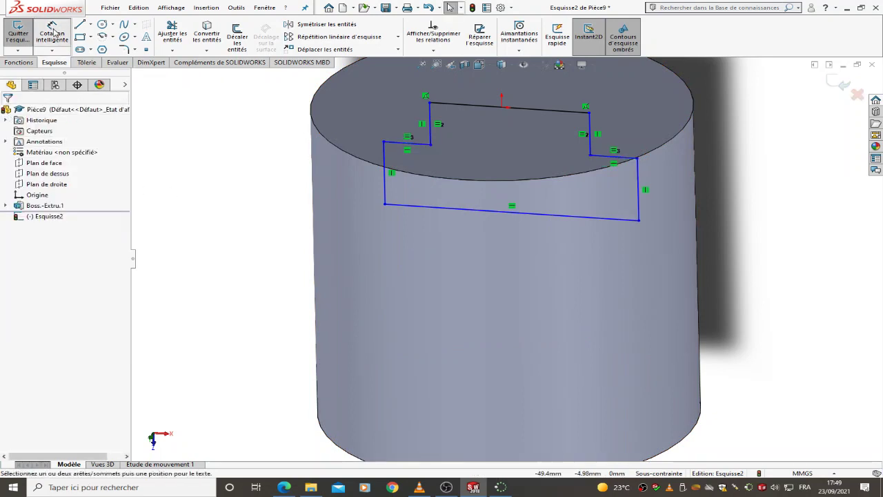
- Dimension the left side line to 20 mm and the short vertical step to 10 mm
left_click(388, 198)
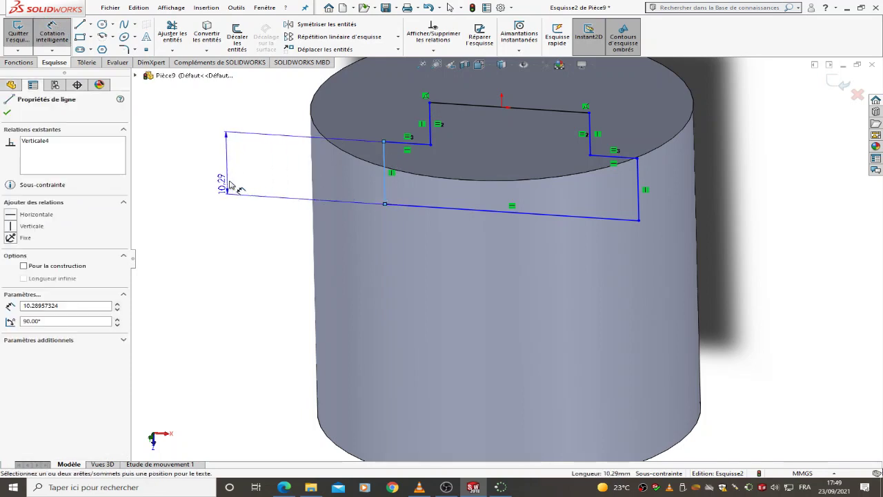
left_click(227, 183)
type("20")
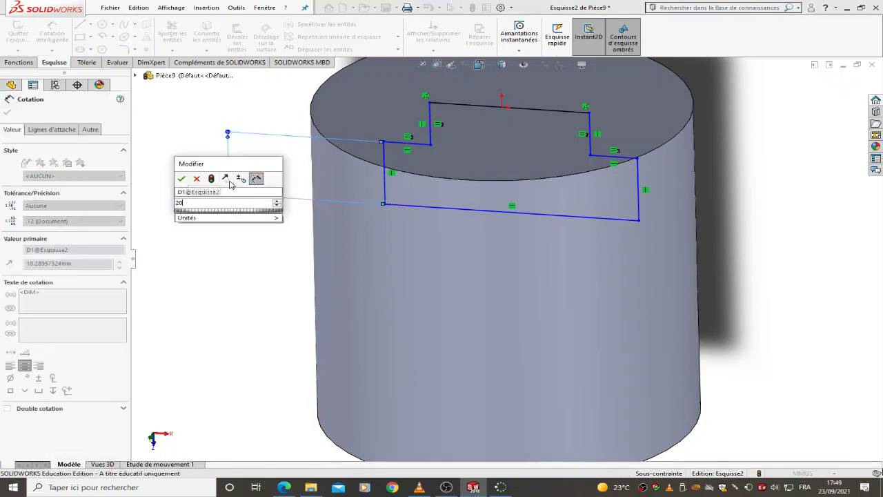
key("Return")
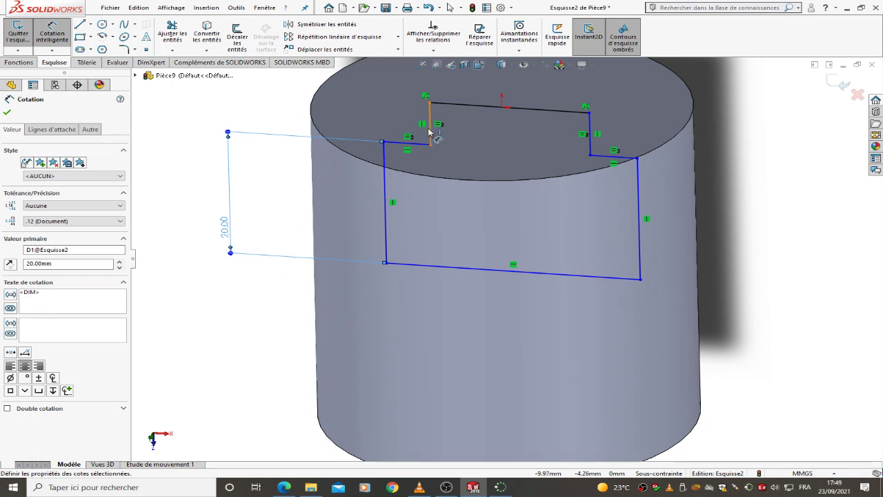
left_click(427, 131)
left_click(236, 121)
type("10")
key("Return")
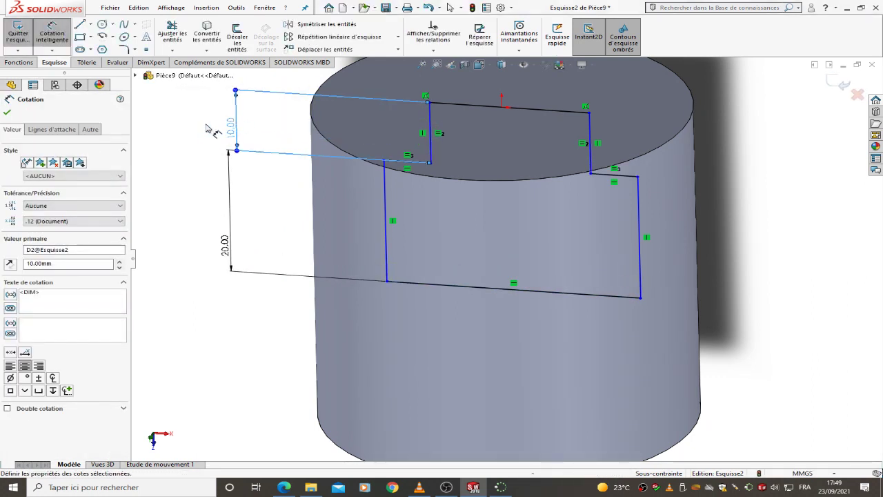
left_click(200, 141)
- Add a relation centring the top line on the origin
left_click(433, 50)
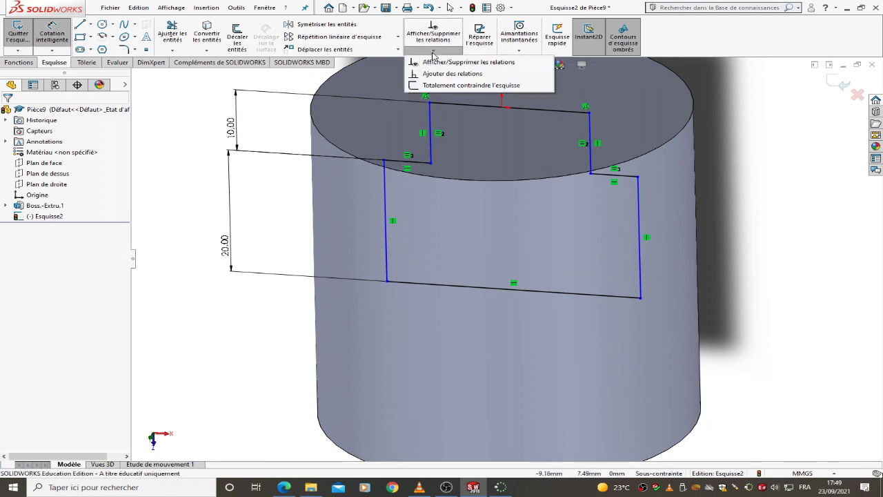
left_click(449, 74)
left_click(501, 106)
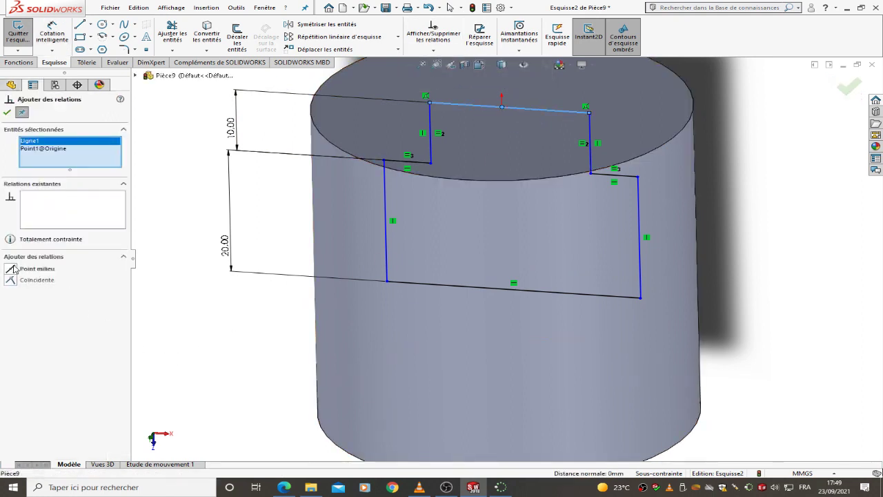
left_click(11, 269)
left_click(8, 112)
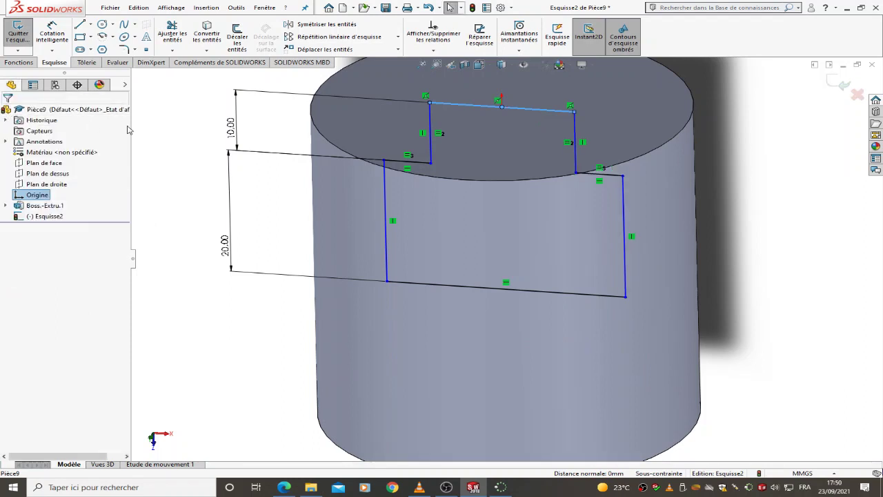
key("f")
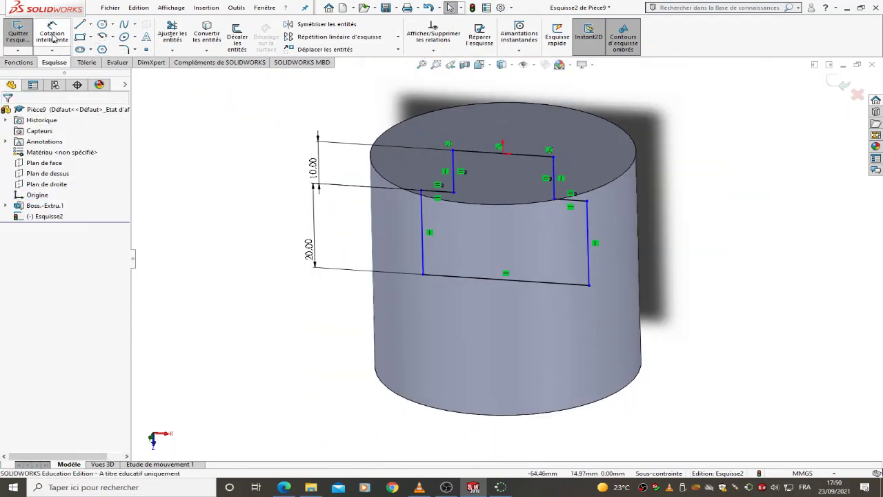
- Dimension the top slot width to 20 mm and the bottom width to 30 mm
left_click(52, 38)
left_click(510, 154)
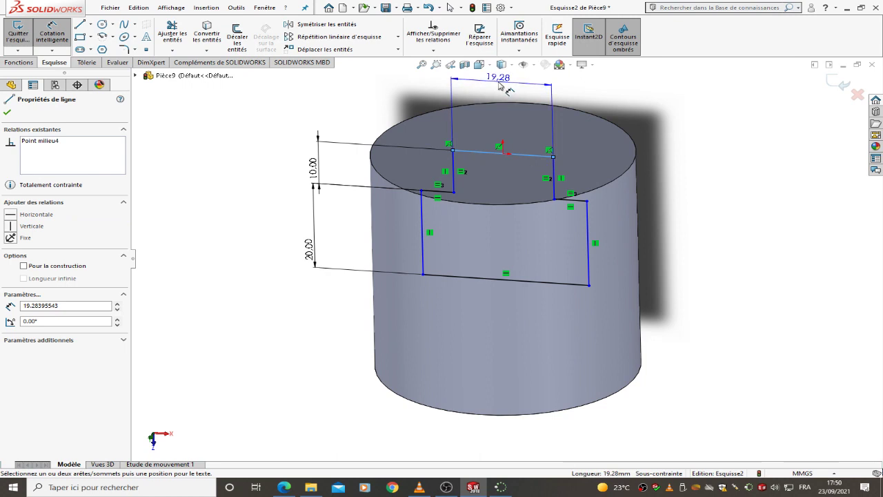
left_click(500, 84)
key("Return")
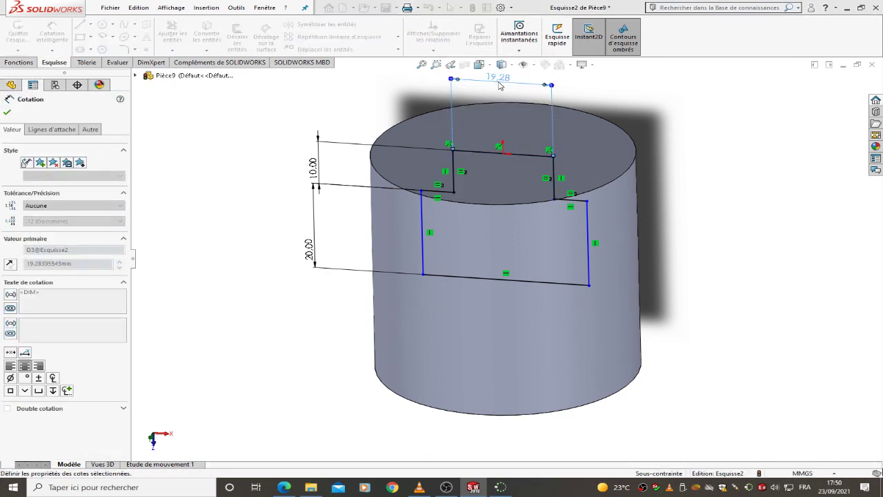
left_click(548, 282)
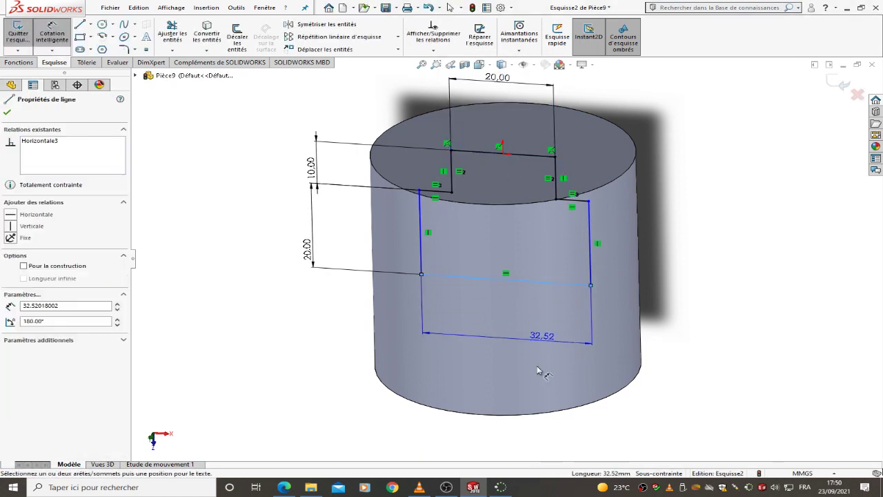
left_click(533, 435)
type("30")
key("Return")
key("Escape")
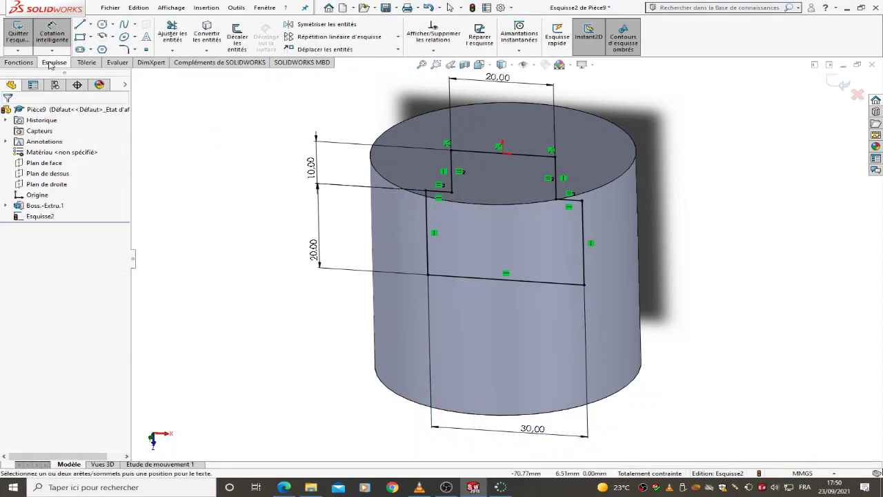
left_click(19, 62)
left_click(193, 38)
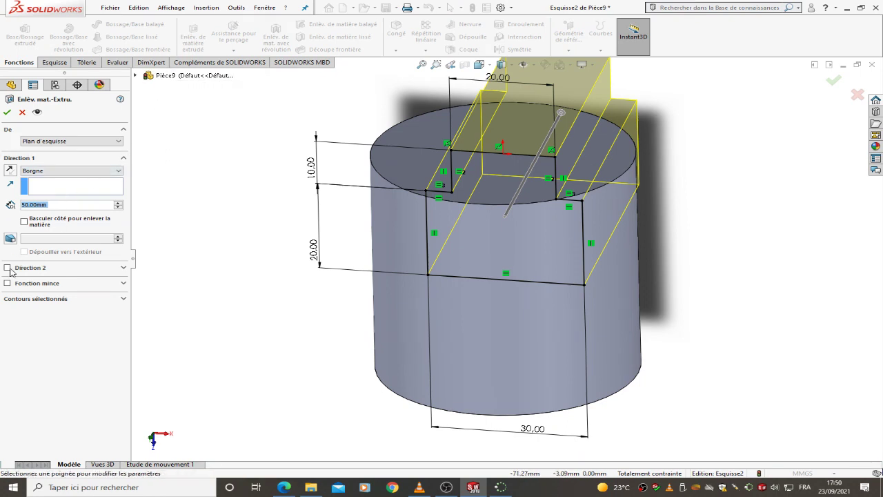
- Cut the stepped notch through the cylinder with Direction 2 enabled
left_click(7, 268)
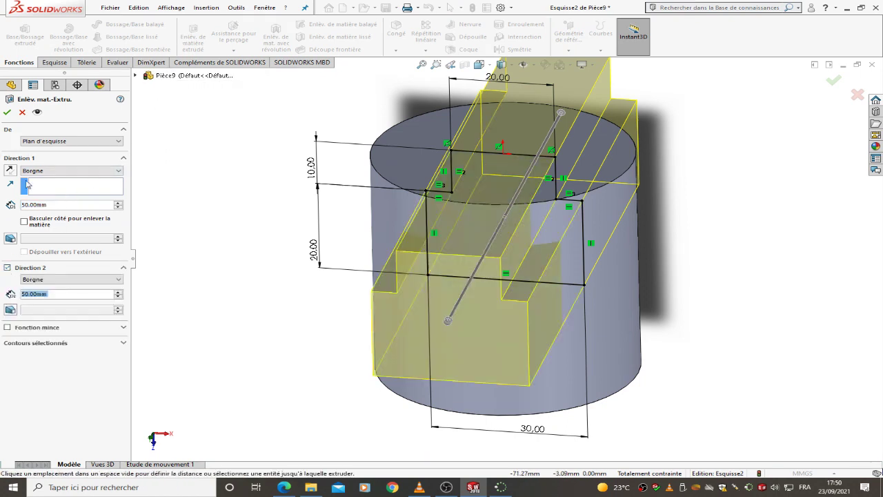
left_click(8, 113)
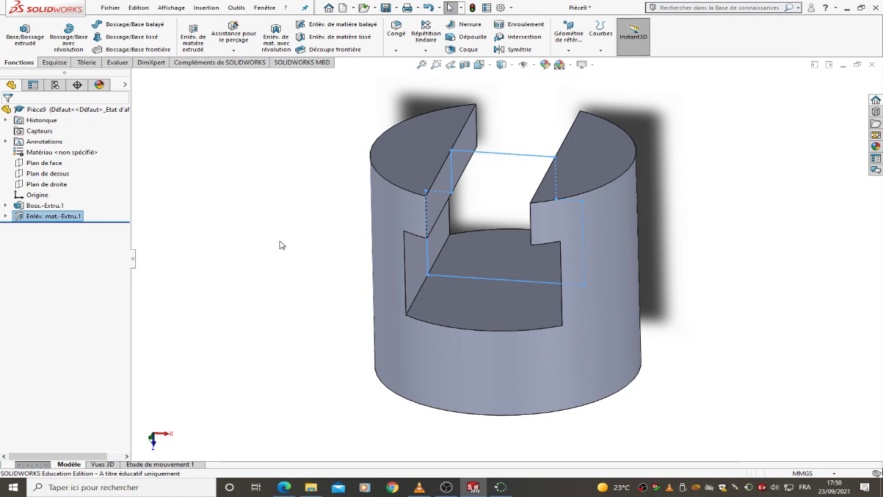
mouse_move(289, 274)
middle_mouse_down()
mouse_move(305, 236)
mouse_move(329, 232)
mouse_move(282, 244)
middle_mouse_up()
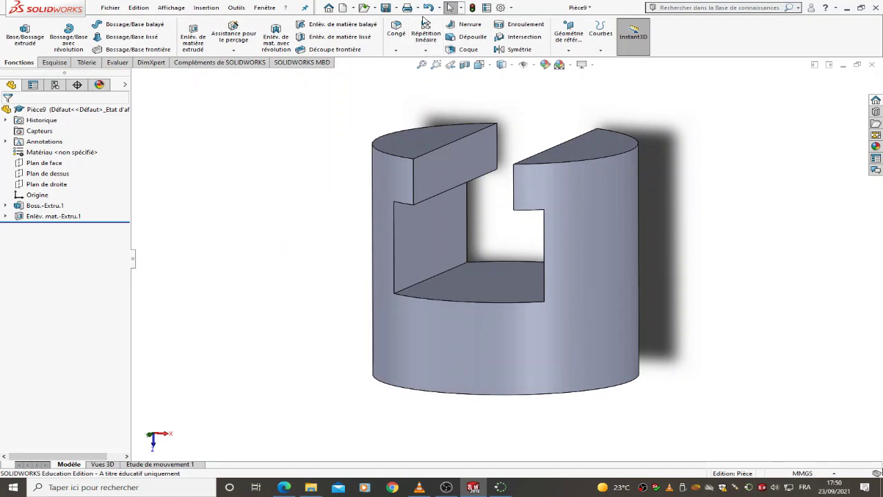
- Use Save As to store the slotted cylinder as Pièce15
left_click(396, 8)
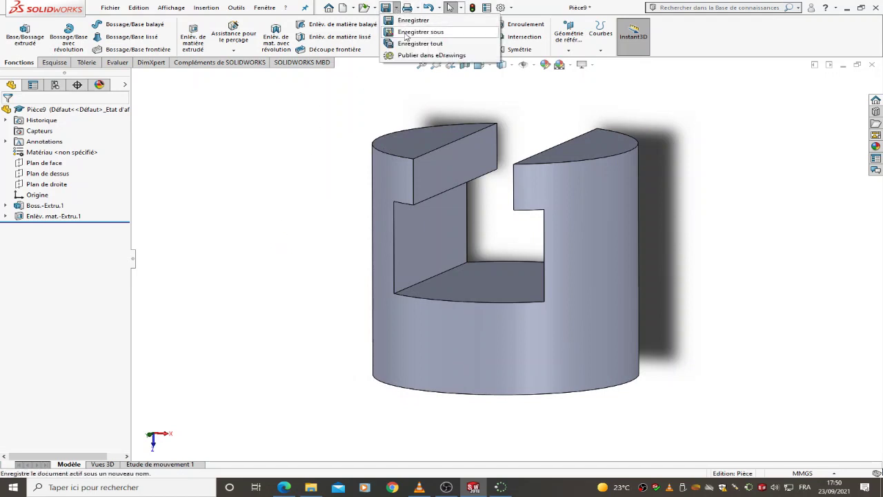
left_click(407, 33)
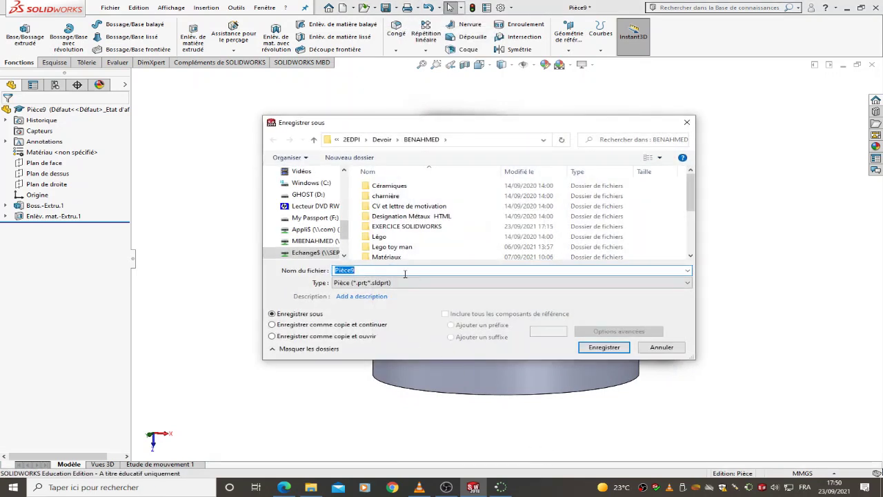
key("BackSpace")
type("15")
key("Return")
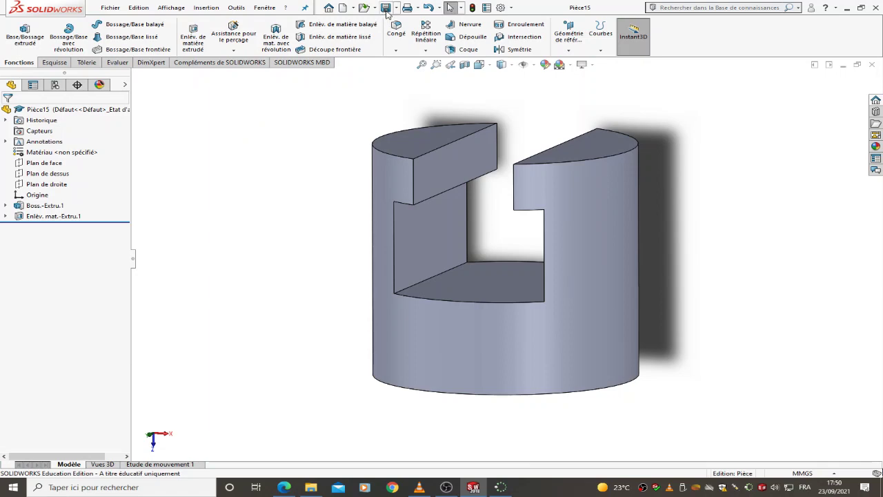
- Create a new drawing from the A4 Portrait Lycée Louis Armand template
left_click(353, 10)
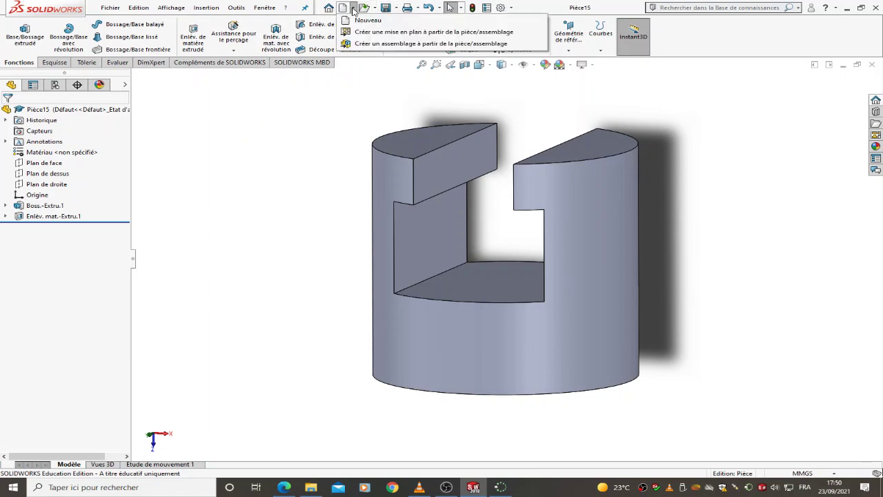
left_click(363, 7)
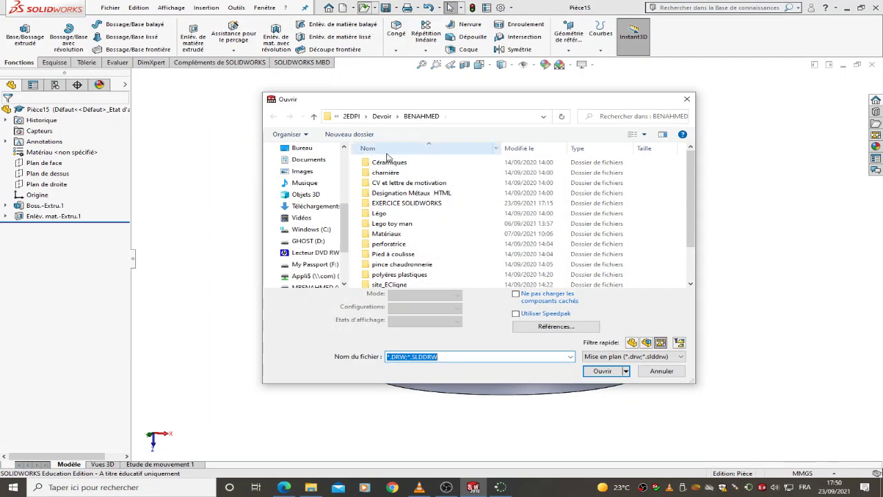
scroll(467, 231, "down", 1)
scroll(467, 231, "down", 1)
left_click(397, 263)
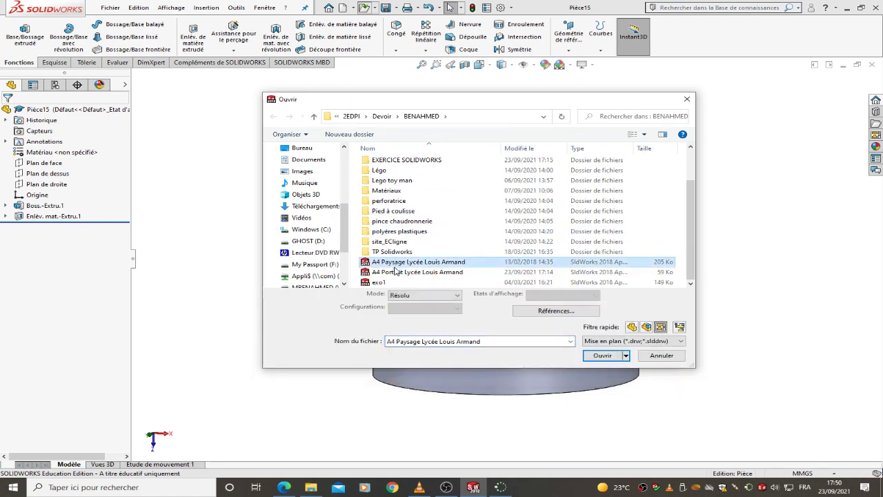
left_click(396, 272)
left_click(593, 356)
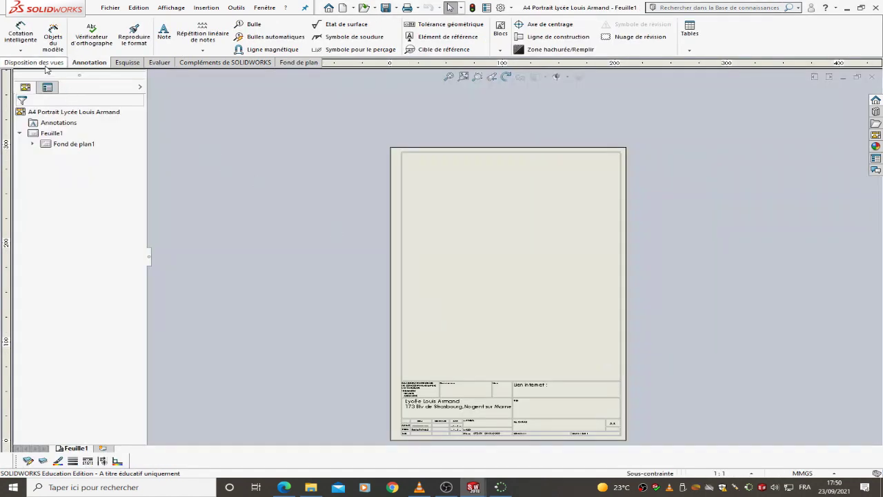
left_click(33, 62)
left_click(45, 35)
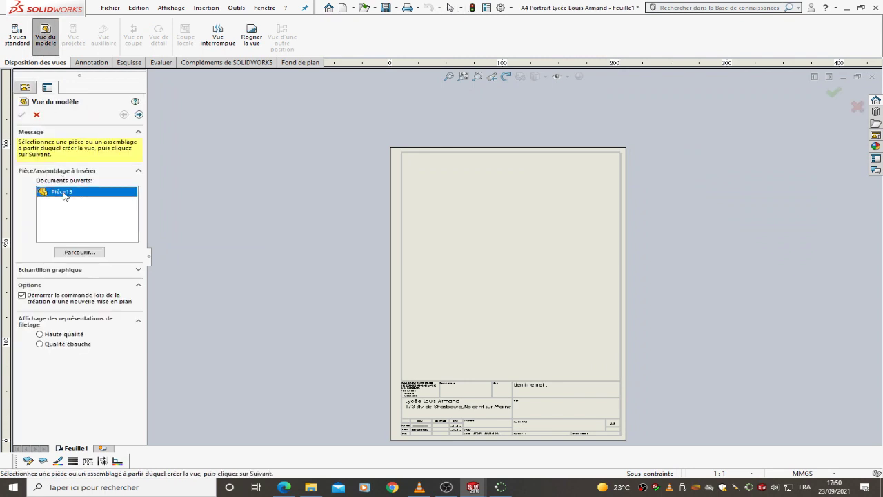
- Place Pièce15's circular top view and a projected slot-profile view beneath it
double_click(63, 193)
left_click(549, 224)
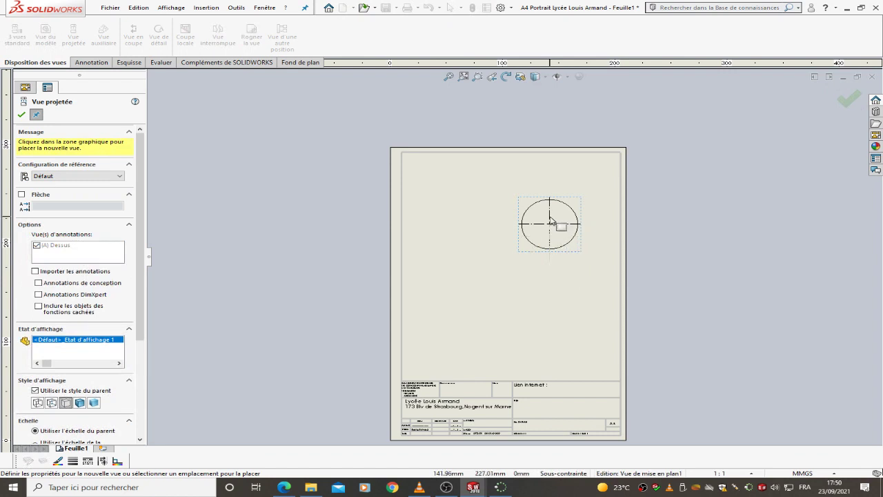
left_click(550, 321)
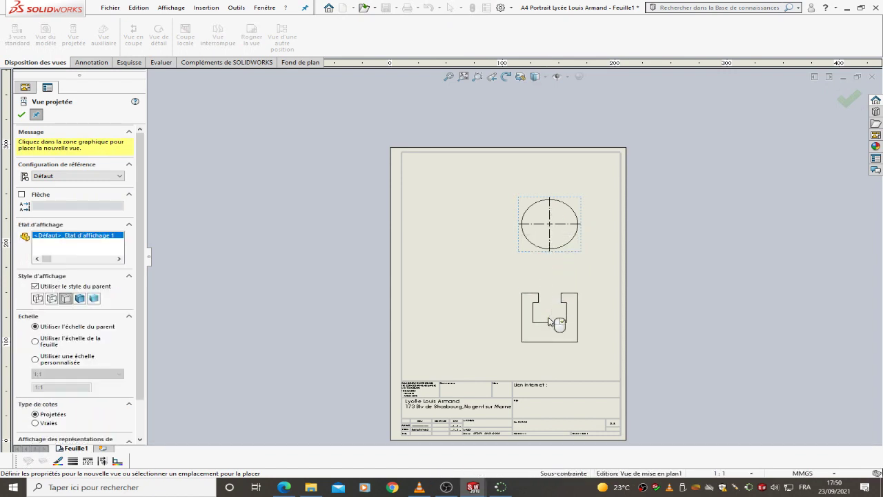
key("Escape")
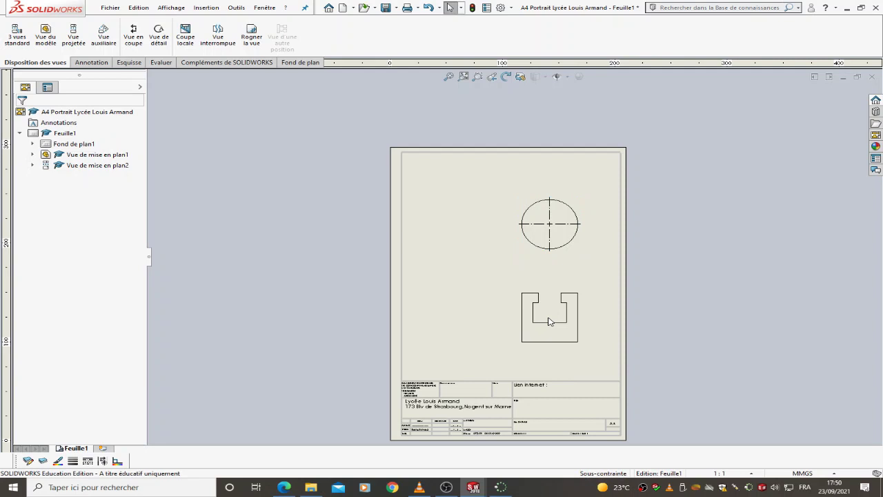
- Project a new side view to the left of the lower slot-profile view
left_click(73, 36)
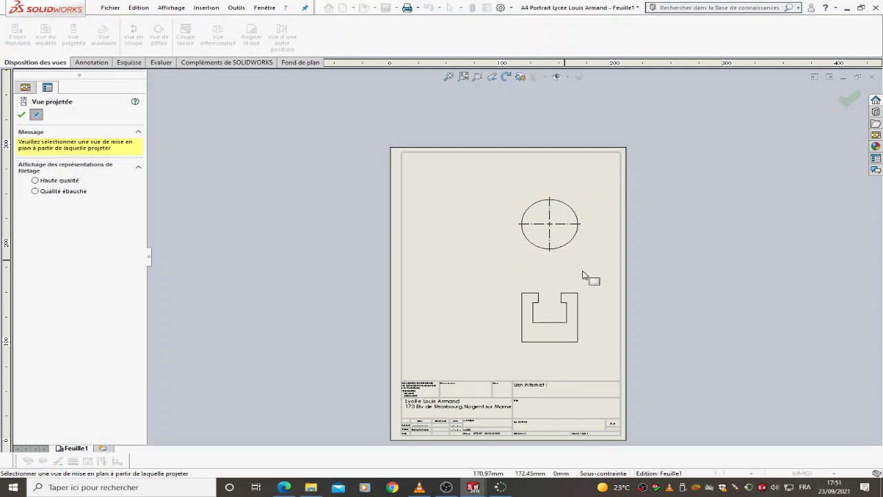
left_click(560, 314)
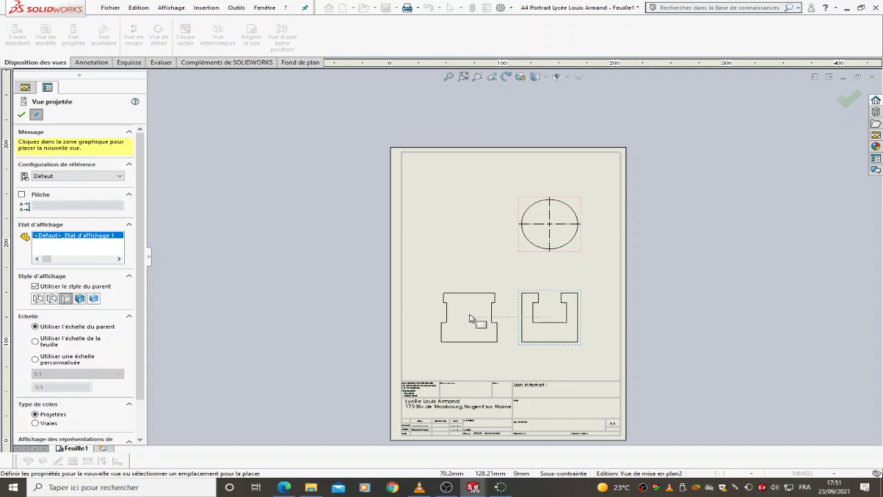
left_click(469, 318)
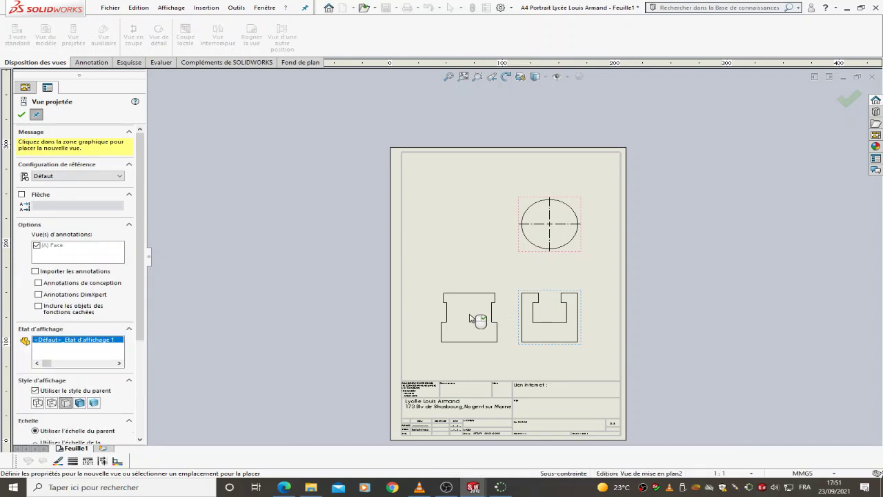
- Delete the circular top view and move the two profile views up the sheet
left_click(542, 240)
key("Delete")
key("Return")
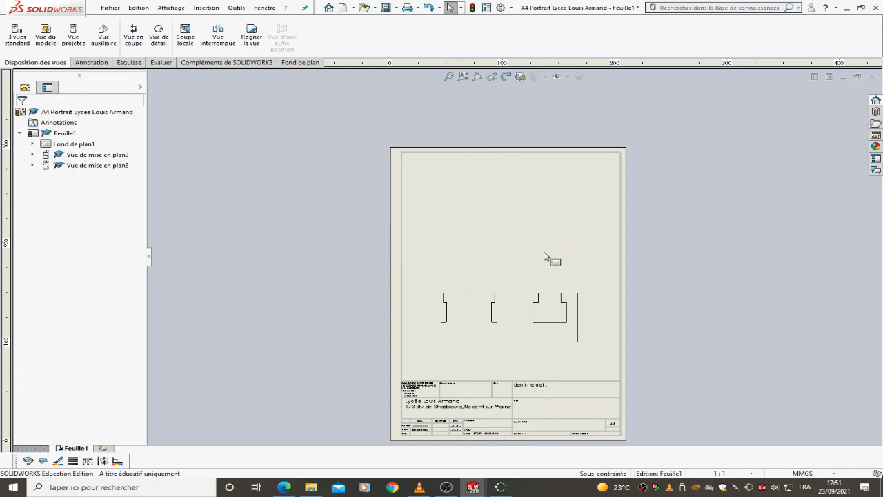
left_click_drag(581, 321, 593, 224)
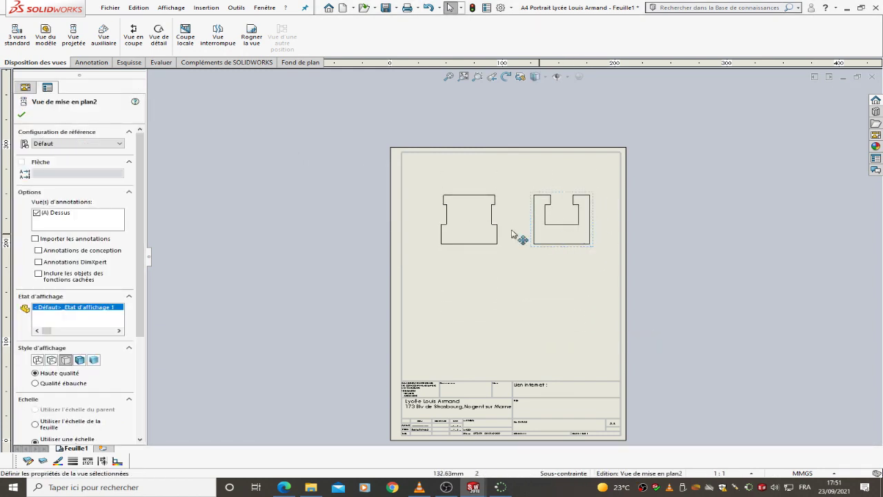
- Project a new circular view below the right slot-profile view
left_click(68, 43)
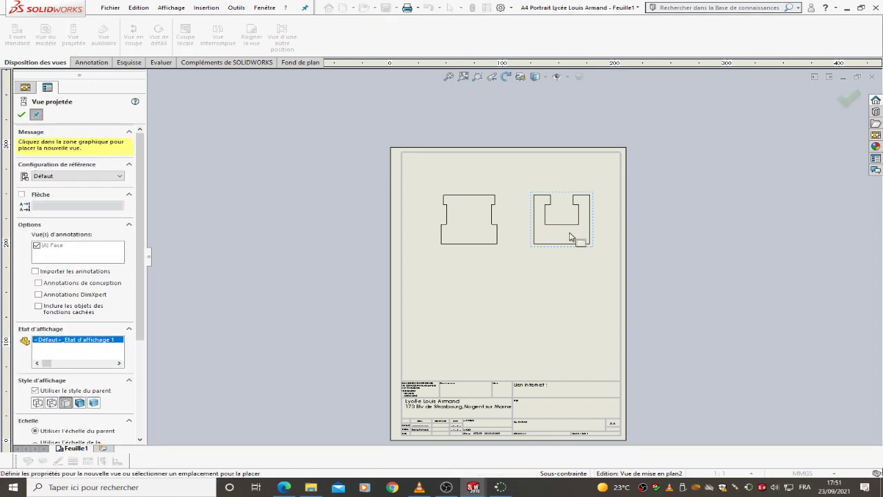
left_click(574, 326)
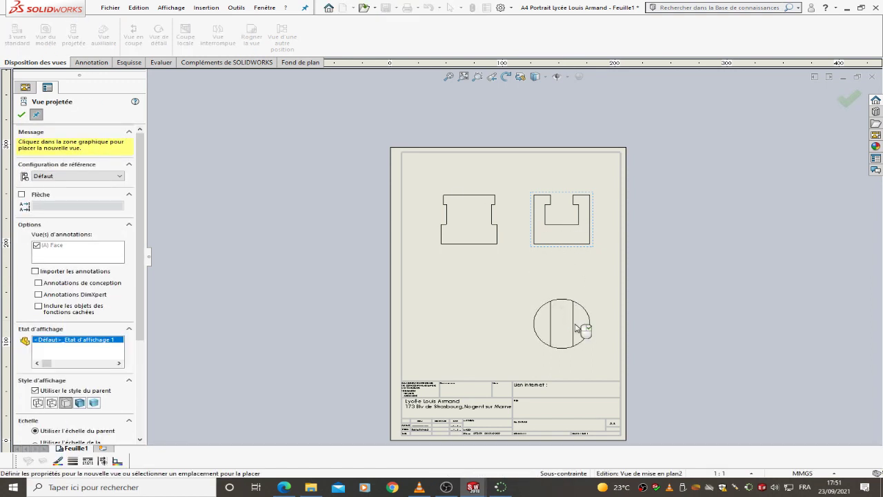
key("Escape")
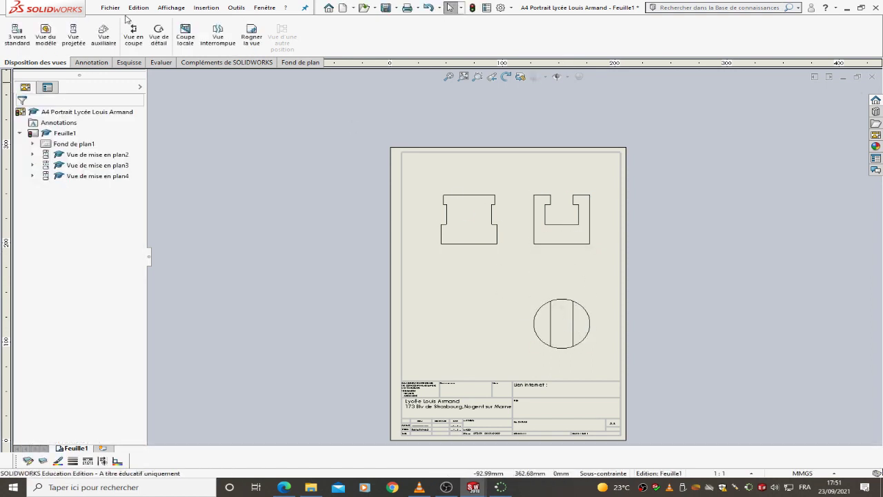
left_click(42, 38)
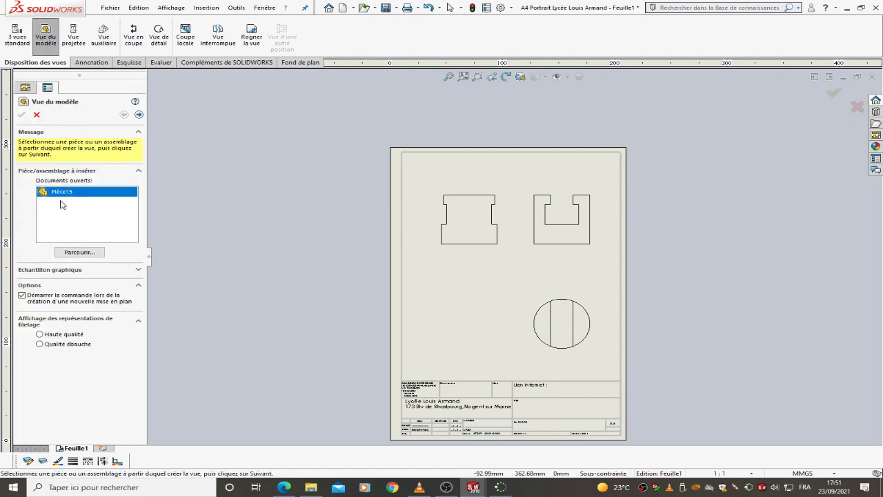
- Place an isometric model view of Pièce15 at the sheet's lower left, then go to the part window
double_click(63, 193)
left_click(43, 287)
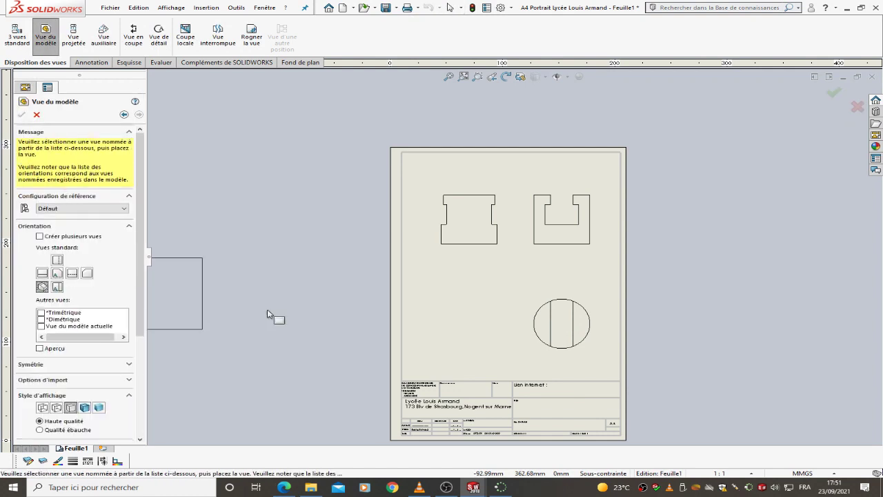
left_click(469, 326)
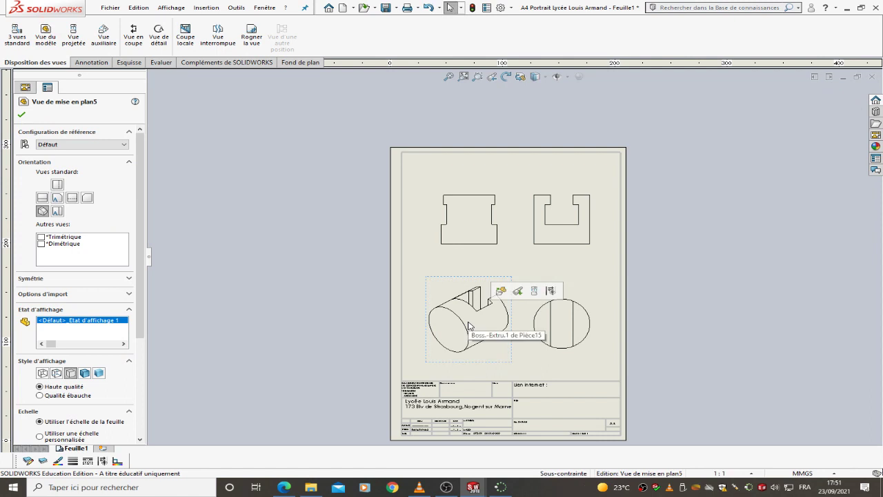
left_click(264, 9)
left_click(282, 98)
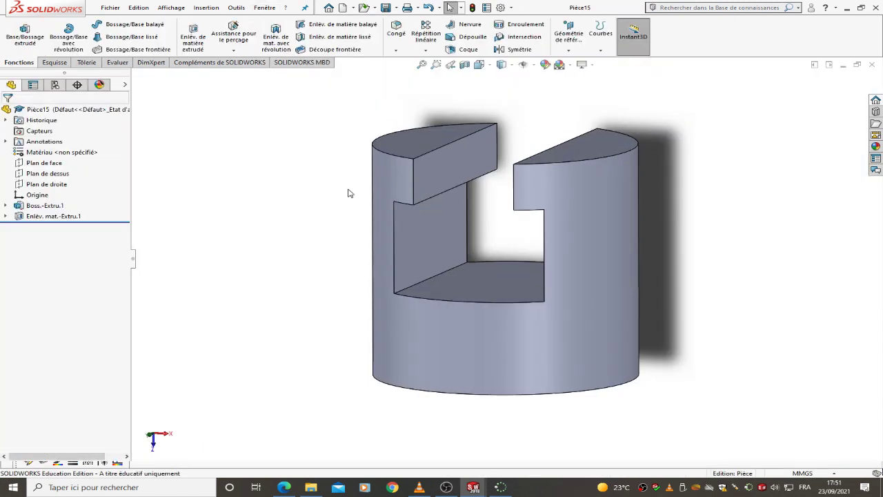
- Orbit Pièce15 with the orientation cube until the stepped slot faces right-front
left_click(479, 65)
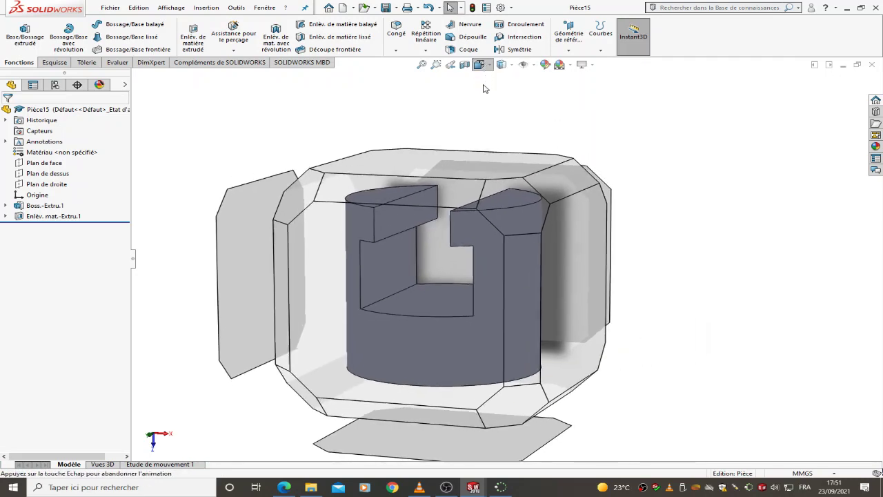
left_click(441, 239)
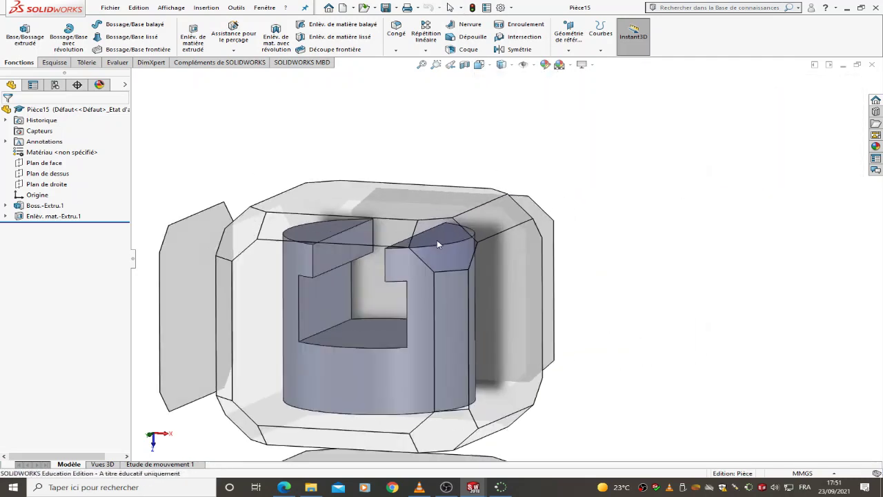
left_click(437, 243)
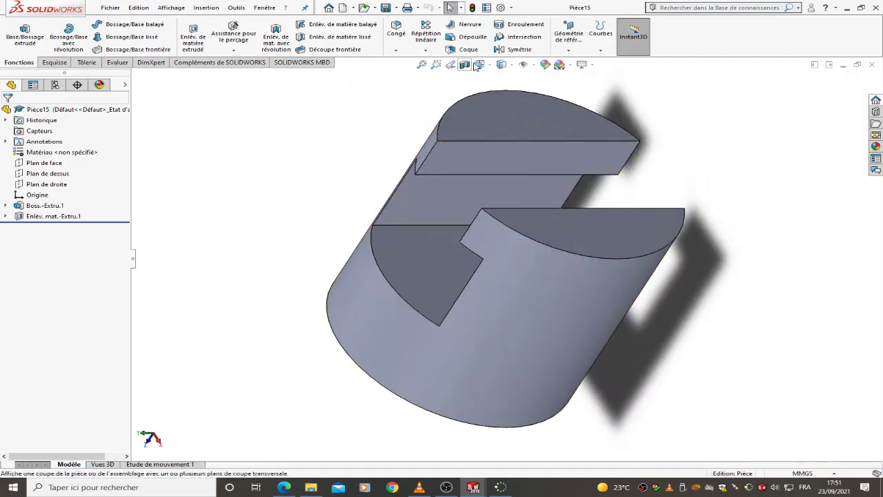
left_click(476, 66)
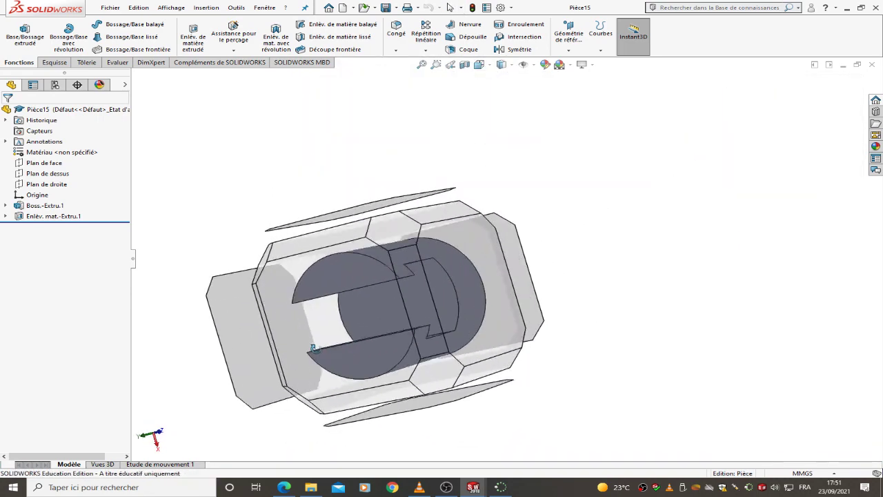
middle_click_drag(313, 349, 358, 402)
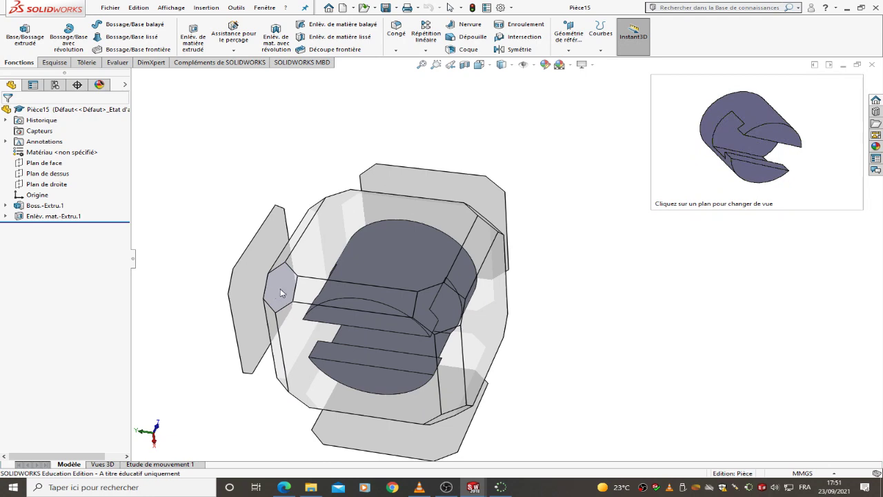
mouse_move(485, 414)
middle_mouse_down()
mouse_move(506, 351)
mouse_move(493, 174)
mouse_move(473, 208)
mouse_move(384, 197)
mouse_move(436, 278)
mouse_move(395, 317)
middle_mouse_up()
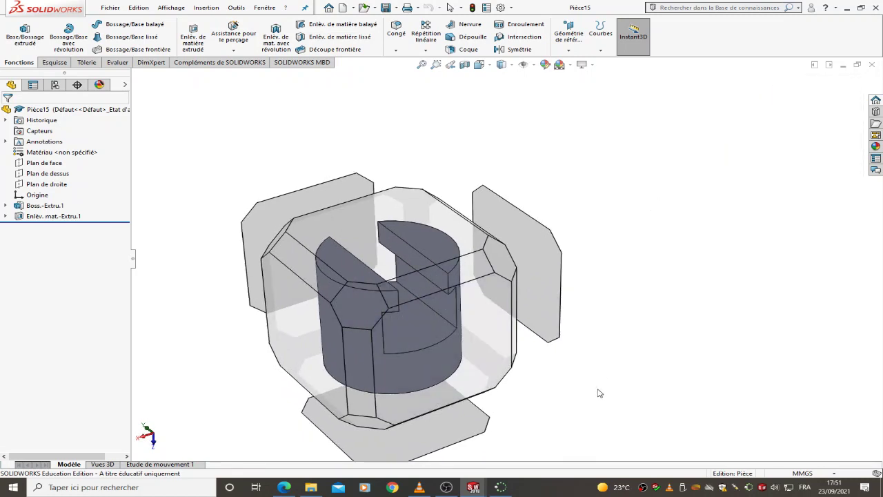
key("ctrl+7")
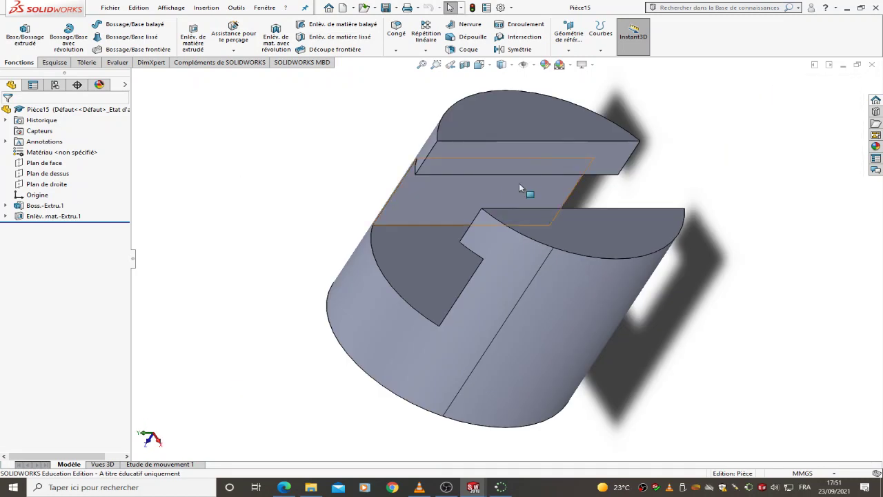
mouse_move(634, 276)
middle_mouse_down()
mouse_move(543, 272)
mouse_move(510, 246)
mouse_move(514, 255)
middle_mouse_up()
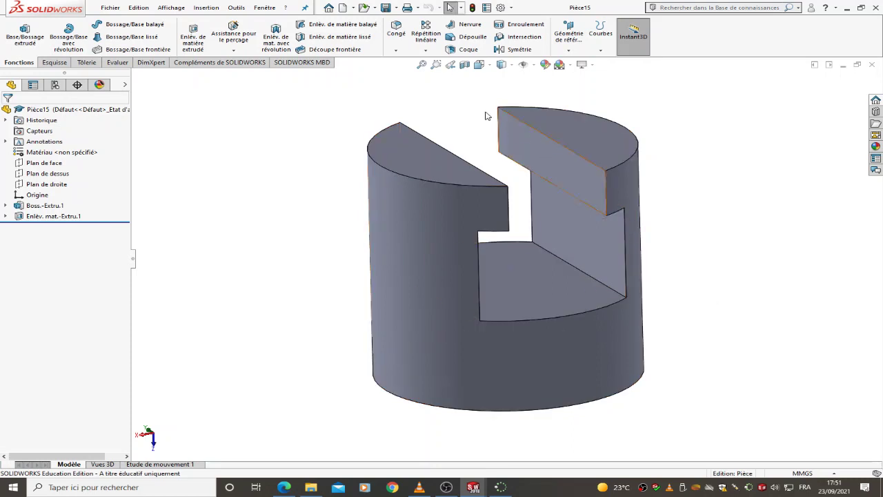
left_click(263, 10)
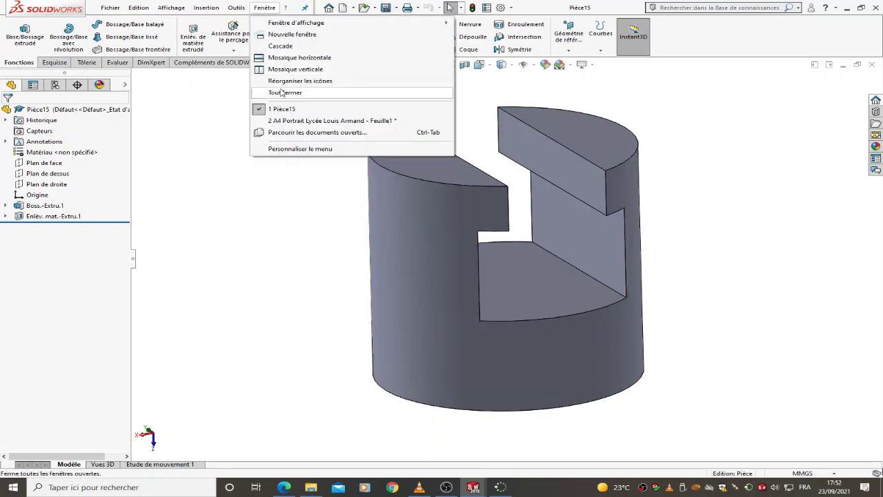
- Return to the A4 drawing and delete the old isometric view
left_click(311, 122)
left_click(468, 310)
key("Delete")
key("Return")
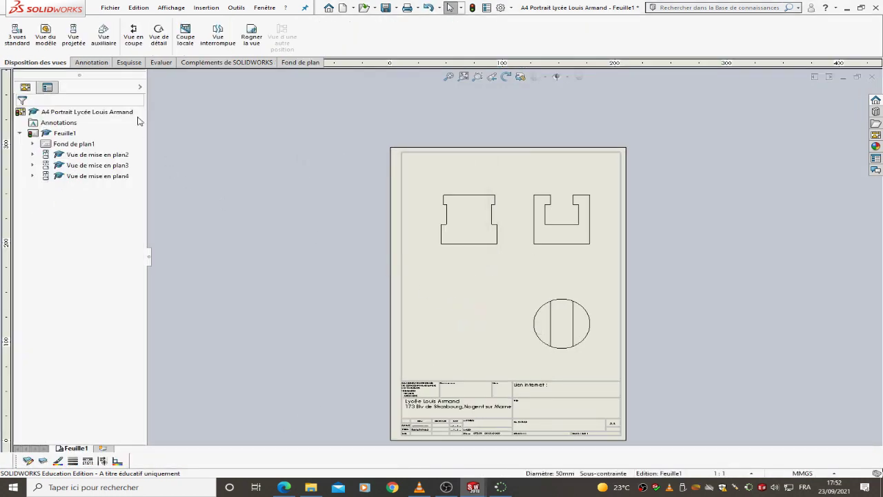
left_click(60, 37)
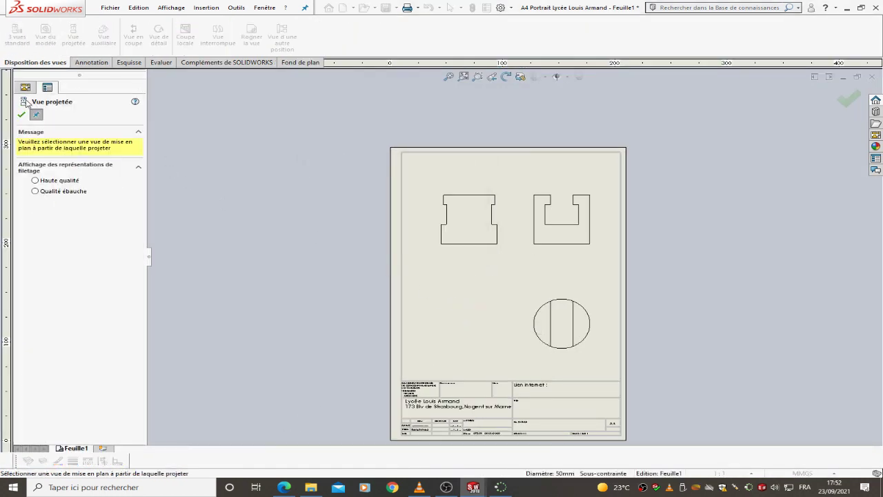
left_click(26, 114)
- Insert a shaded Pièce15 view using Vue du modèle actuelle at the sheet's lower left
left_click(46, 34)
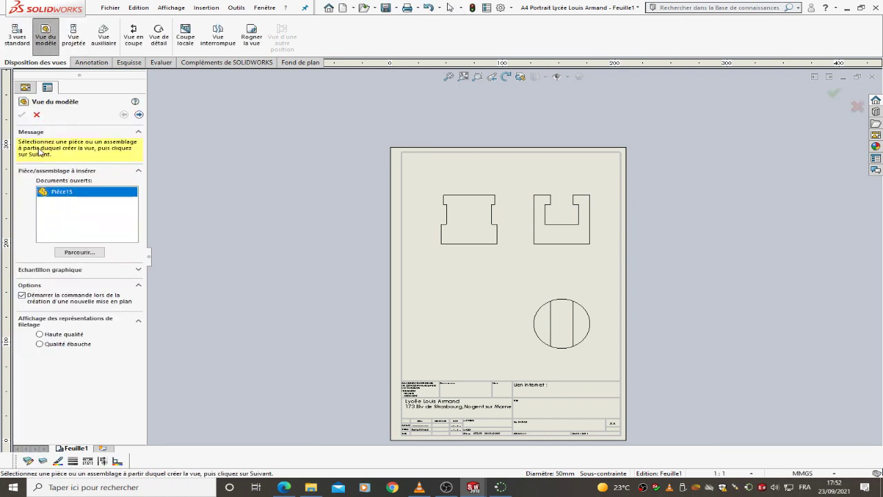
double_click(68, 194)
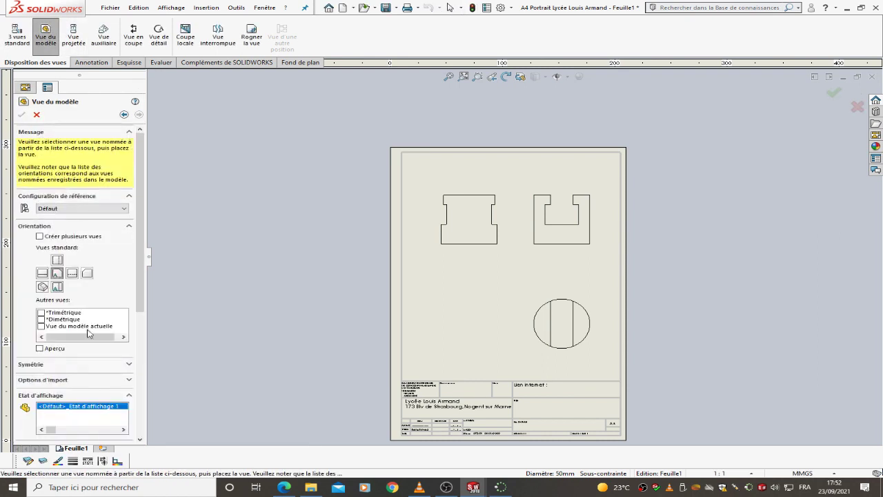
left_click(41, 328)
left_click(468, 326)
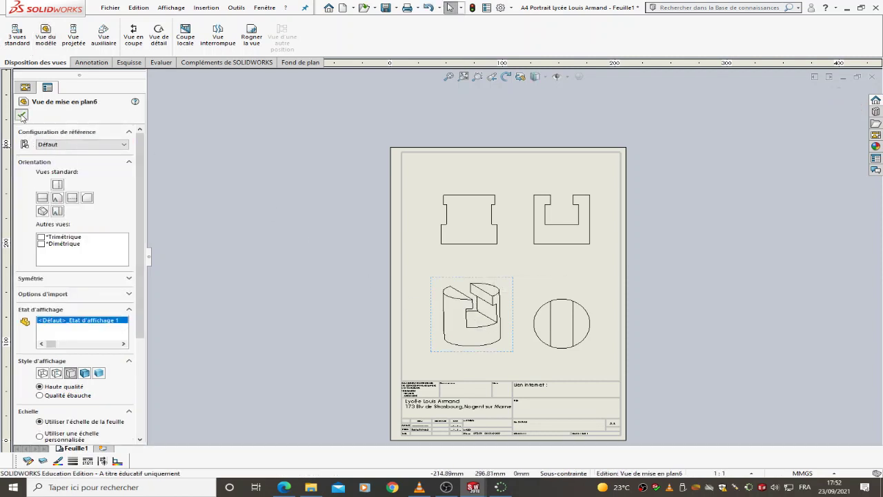
left_click(22, 116)
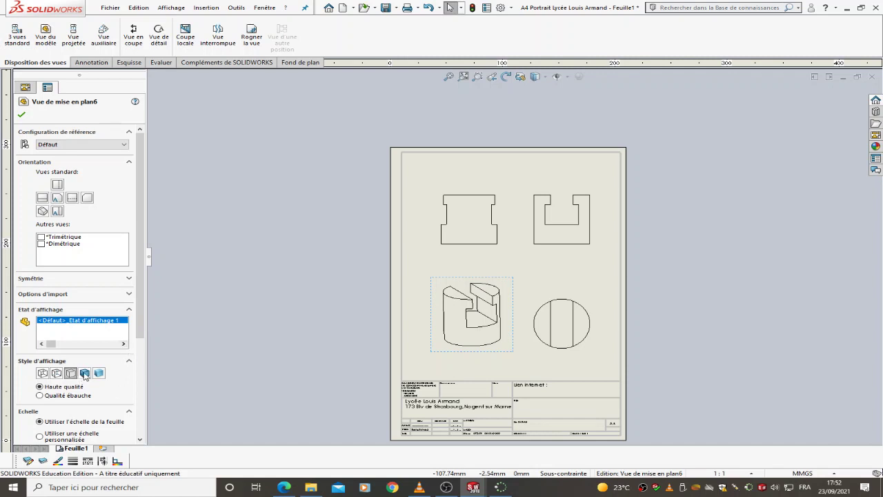
left_click(85, 374)
left_click(516, 257)
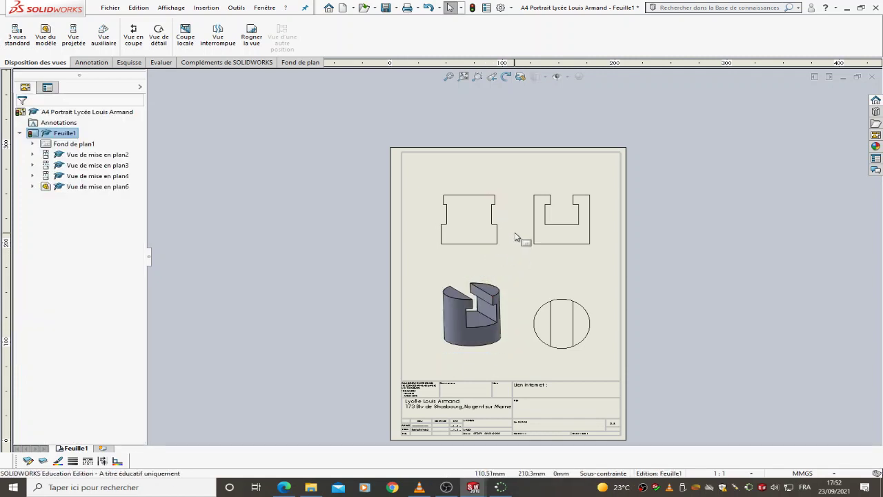
- Show hidden edges as dashed lines in the top-right view and add a centre mark to the circle
left_click(562, 242)
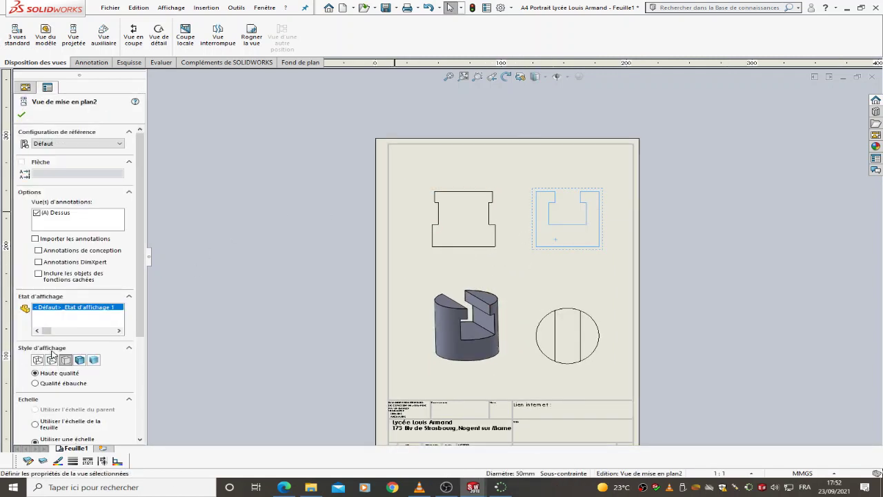
left_click(617, 268)
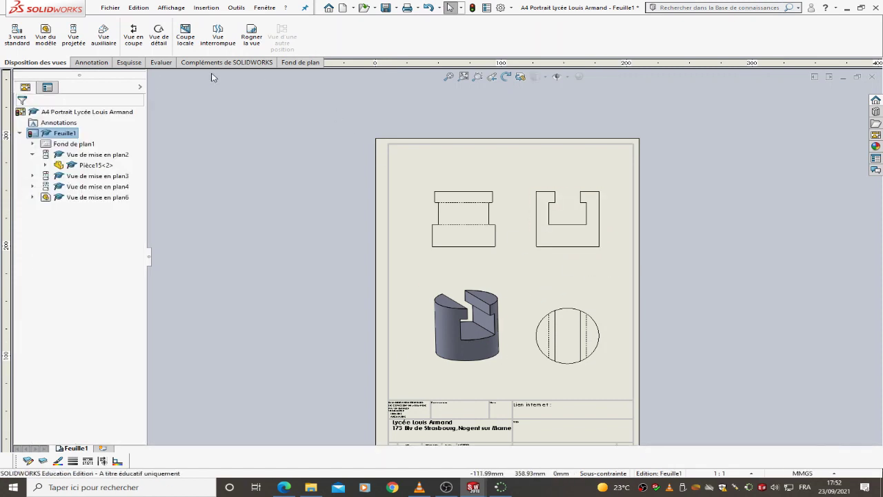
left_click(97, 63)
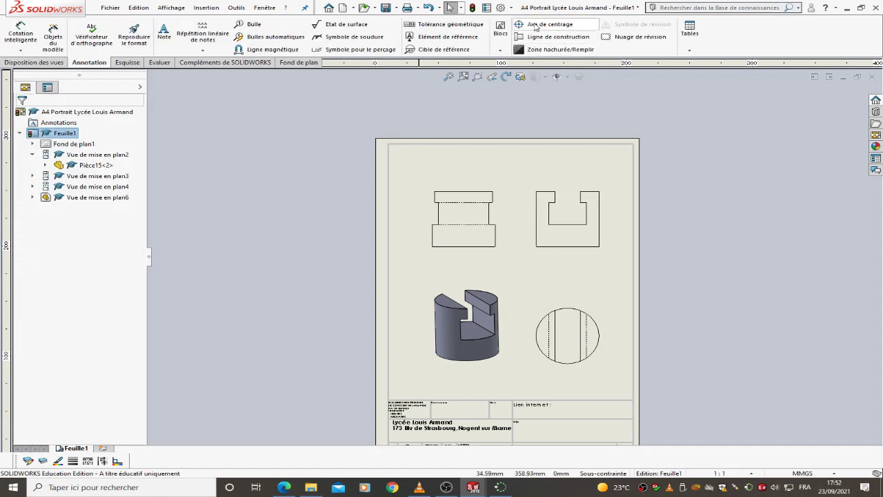
left_click(537, 25)
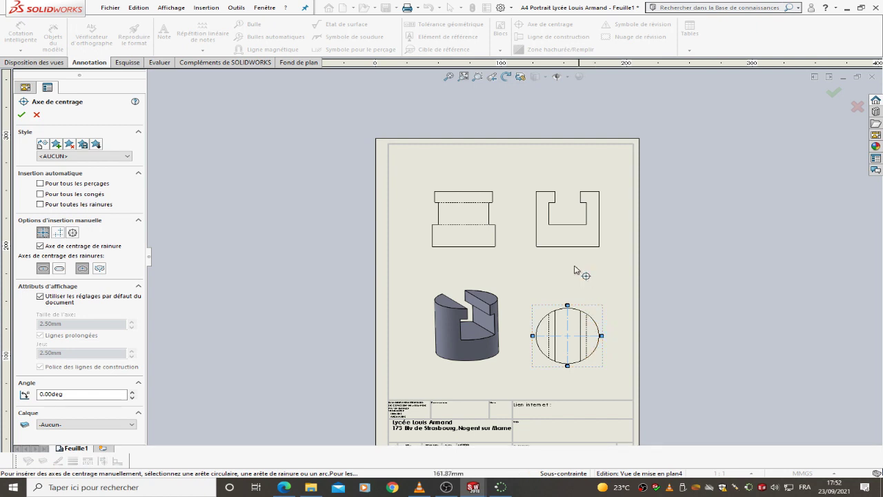
left_click(22, 116)
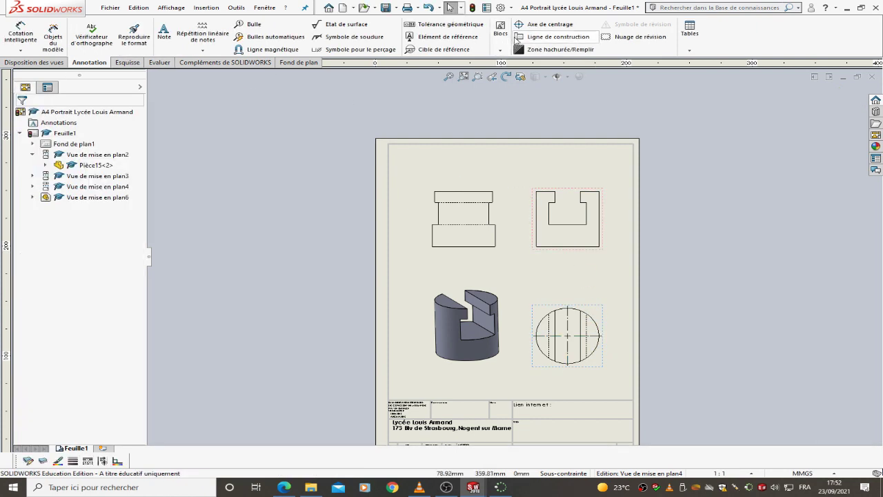
- Add vertical centerlines to both upper profile views and set them to Mixte long style
left_click(548, 36)
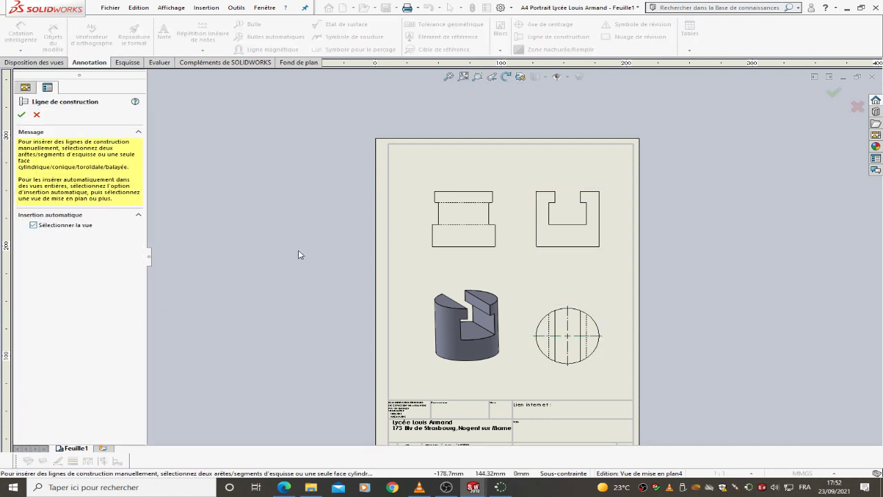
left_click(452, 238)
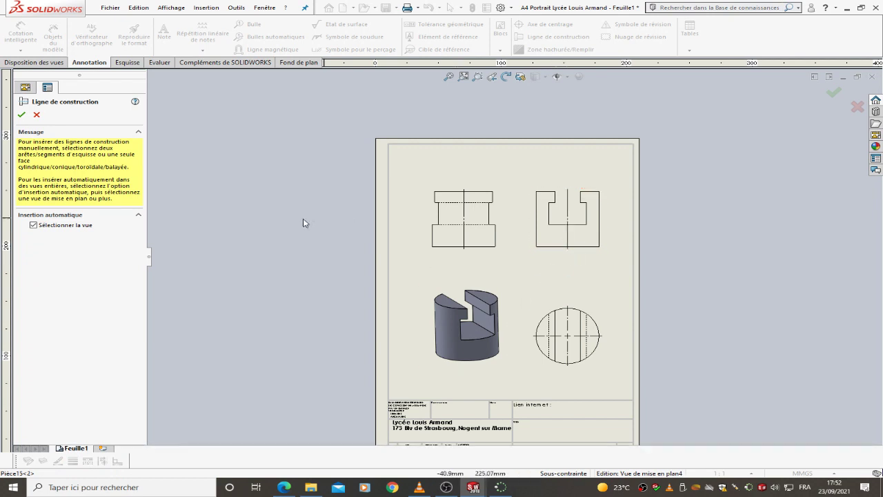
left_click(23, 115)
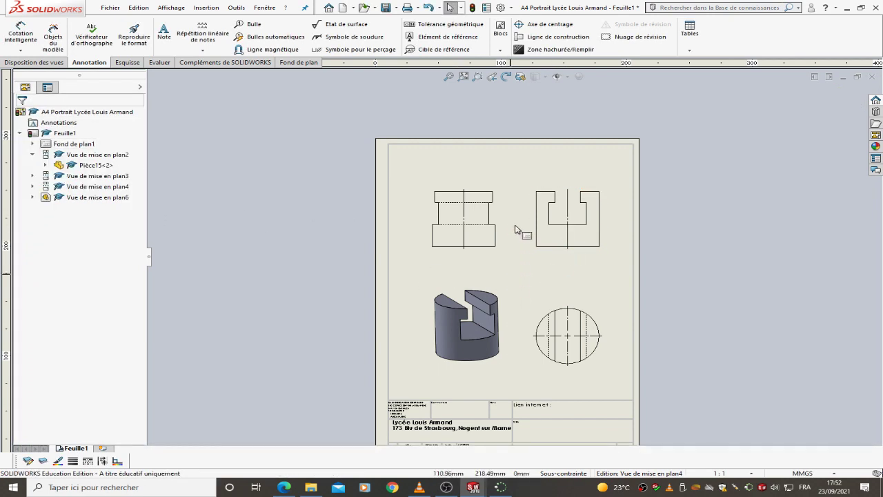
left_click(463, 231)
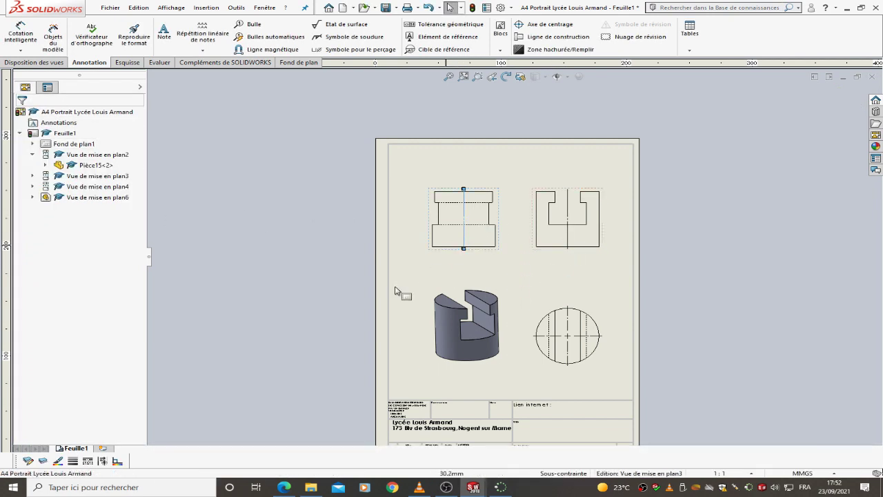
left_click(89, 461)
left_click(149, 411)
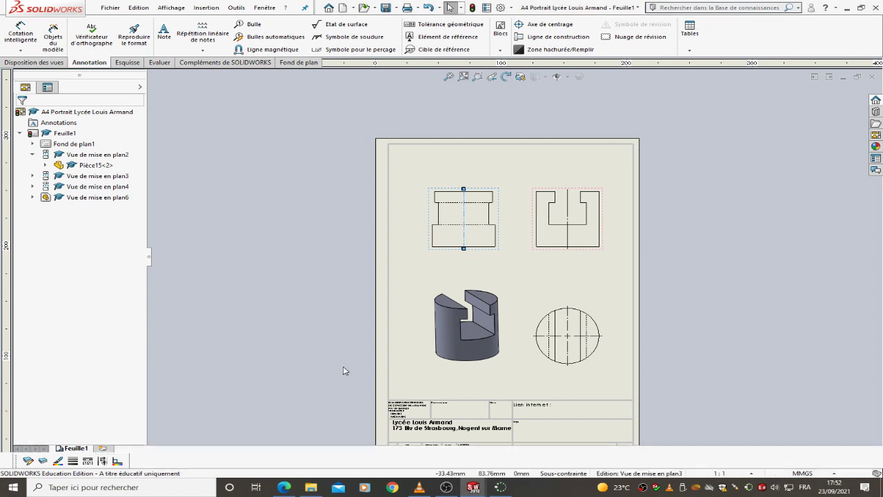
left_click(564, 240)
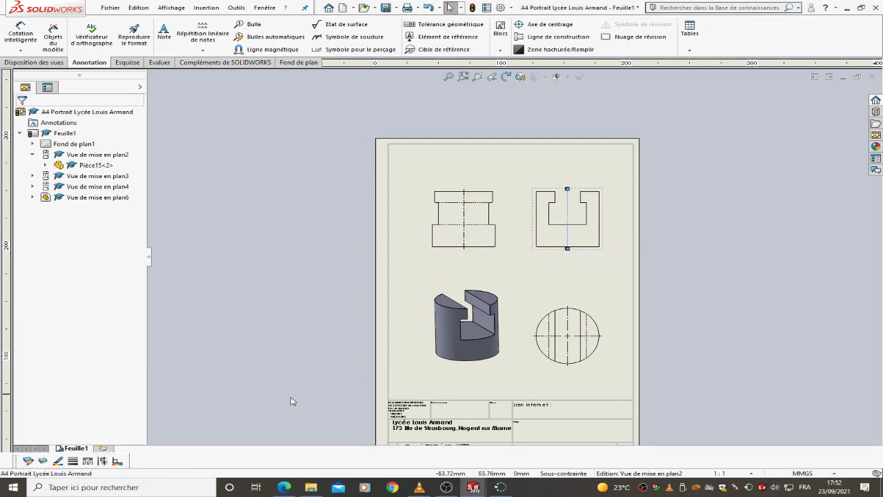
left_click(89, 461)
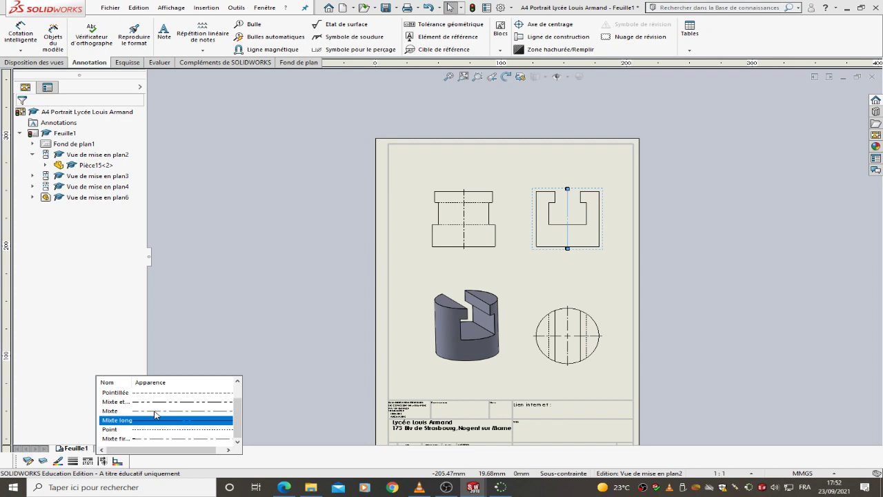
left_click(154, 414)
left_click(509, 270)
- Fit the finished A4 sheet in view and bring up the Disposition des vues tools
key("f")
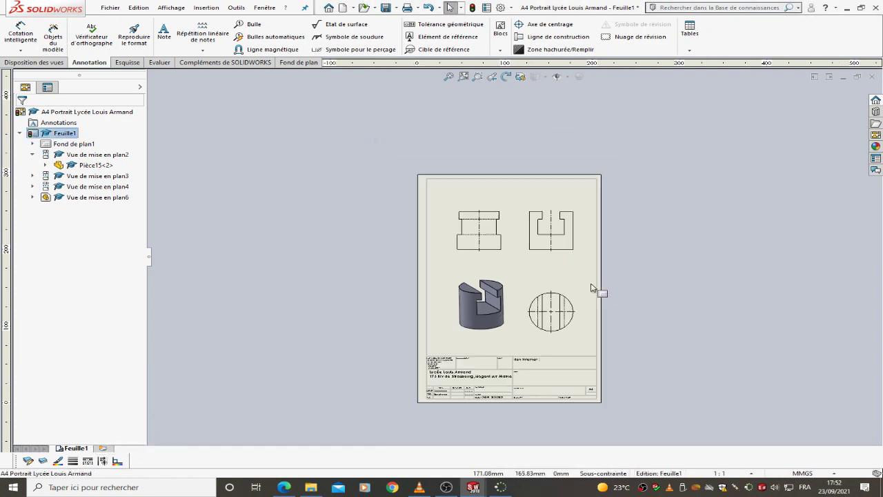
scroll(569, 262, "up", 2)
scroll(570, 265, "down", 1)
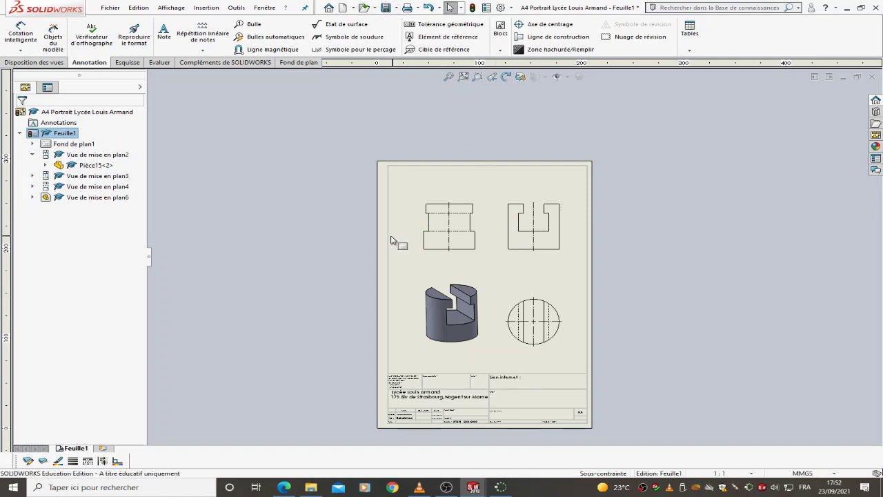
left_click(32, 63)
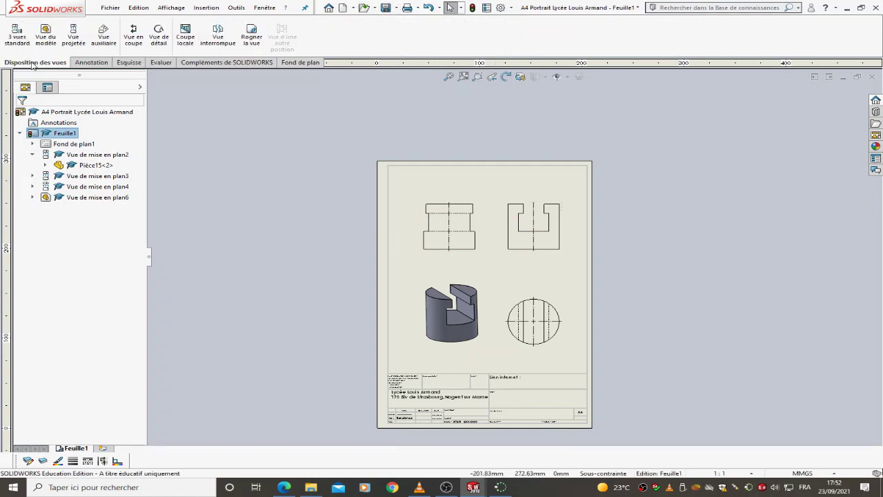